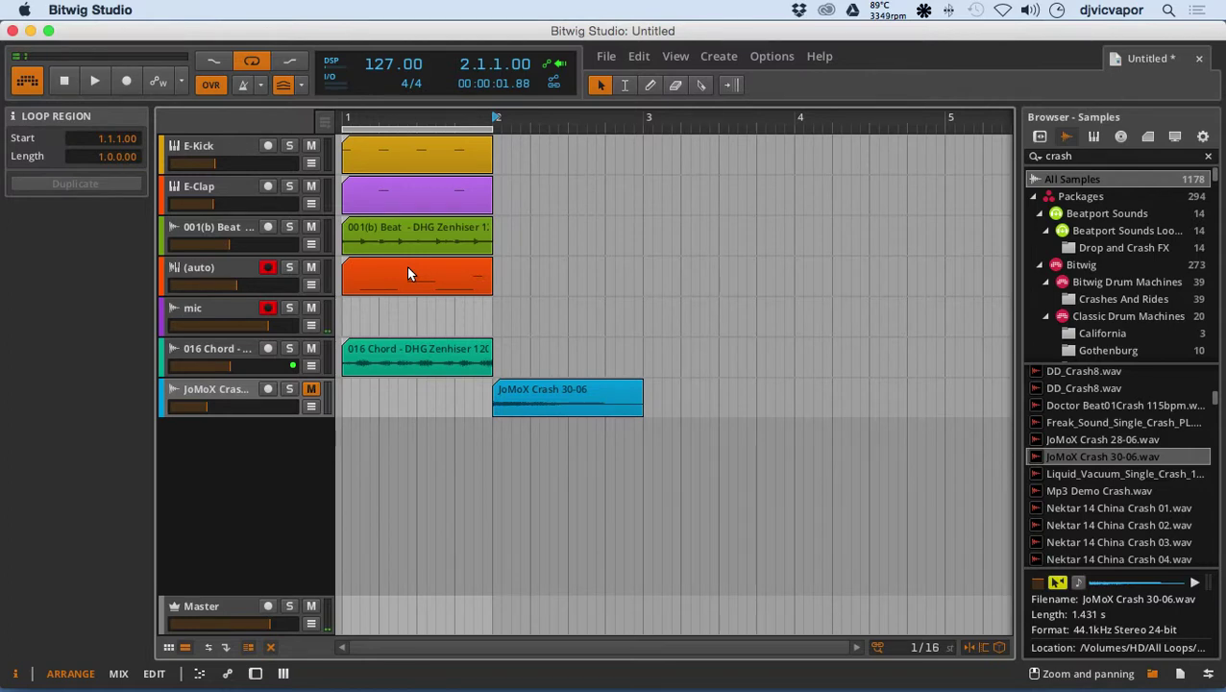
# Audition the one-bar loop, playing it and returning the playhead to the start several times
pyautogui.click(96, 82)
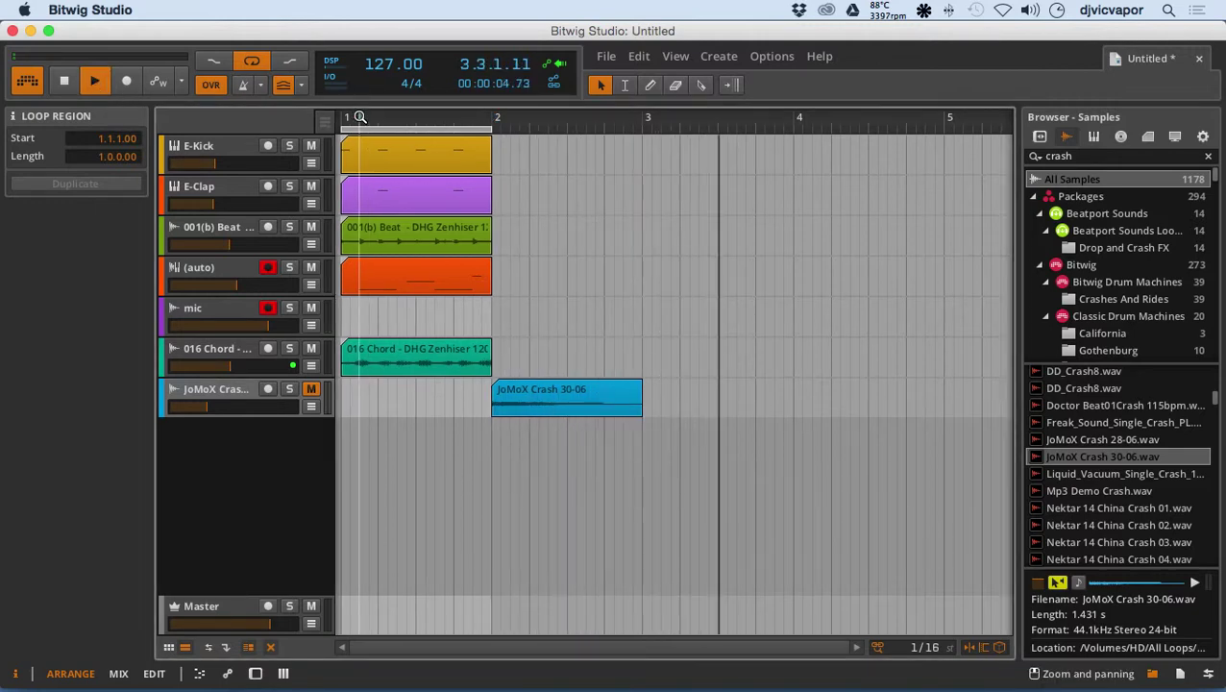
pyautogui.click(91, 82)
pyautogui.click(87, 83)
pyautogui.click(61, 82)
pyautogui.click(59, 84)
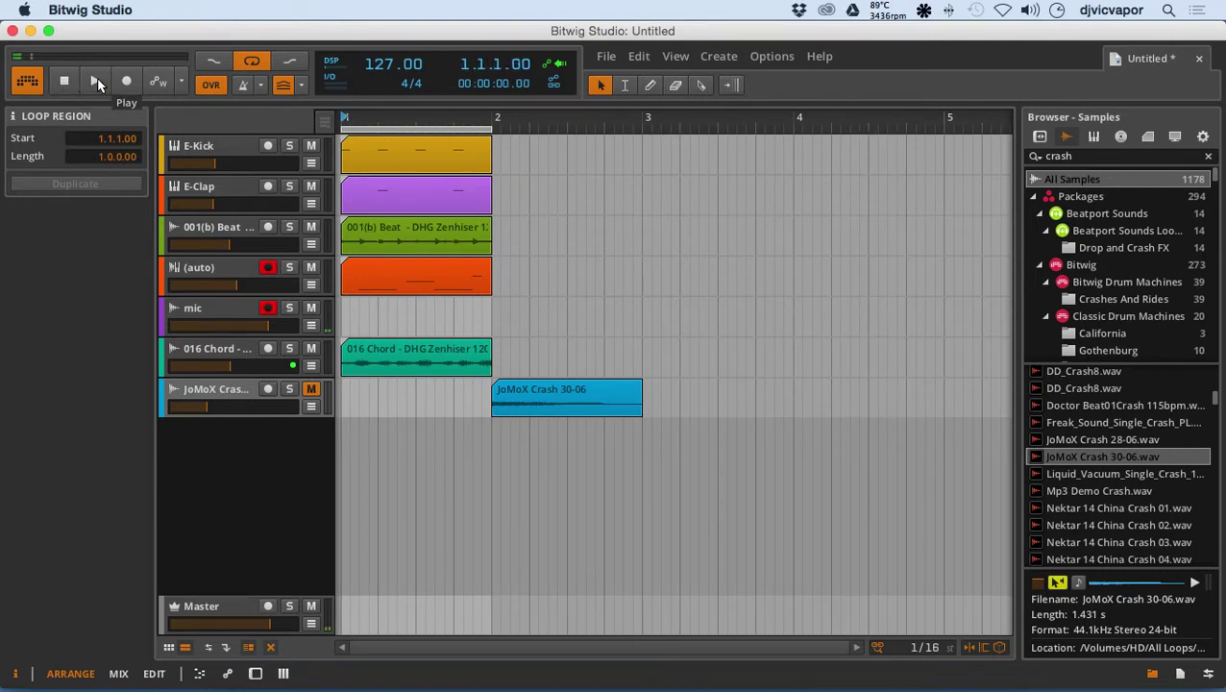
pyautogui.click(98, 83)
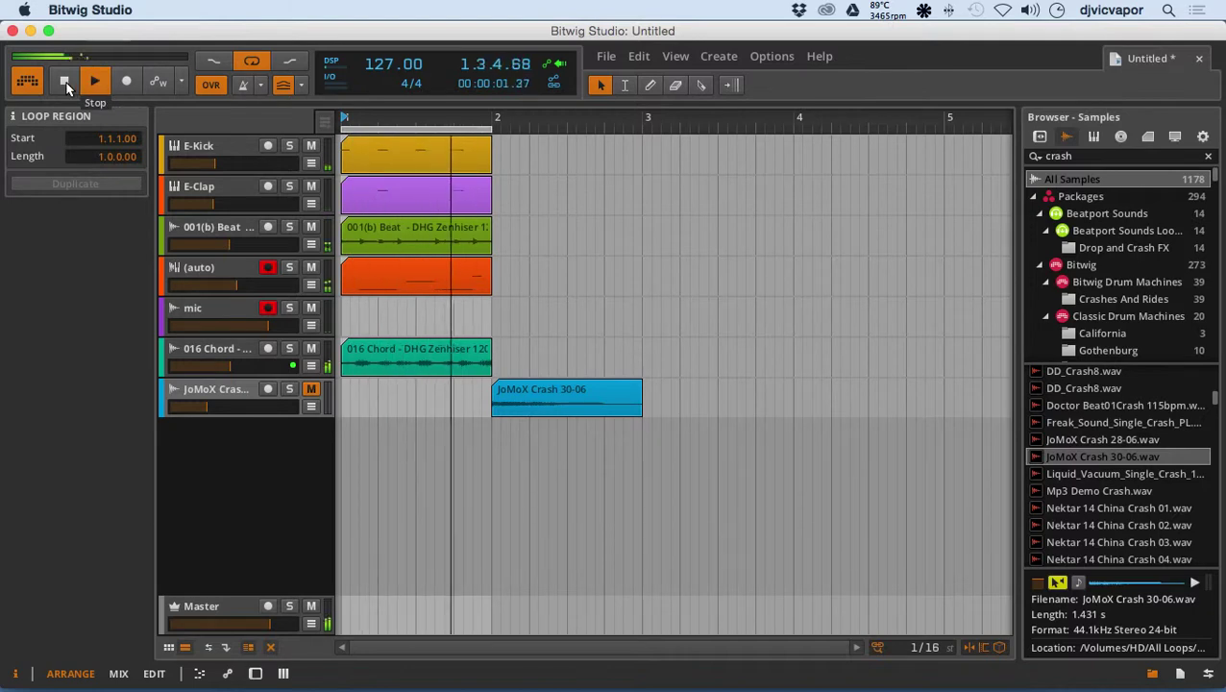
pyautogui.click(65, 85)
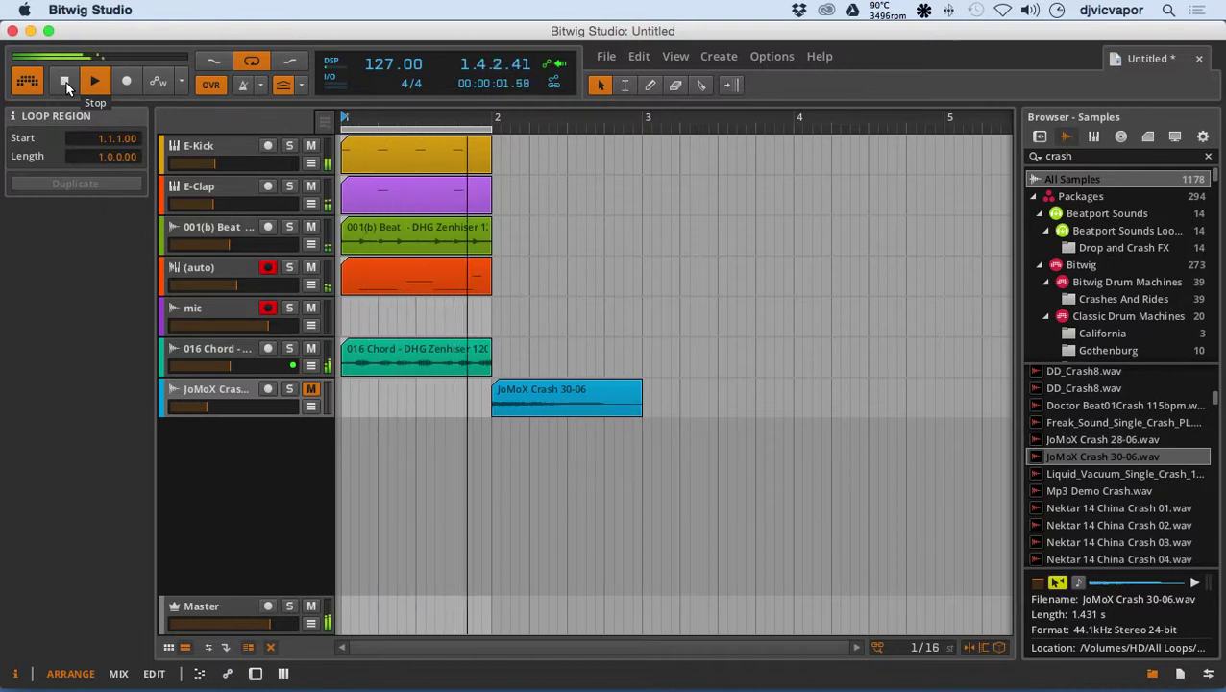
# Stop playback, then select the 001(b) Beat and (auto) tracks to inspect them
pyautogui.click(66, 86)
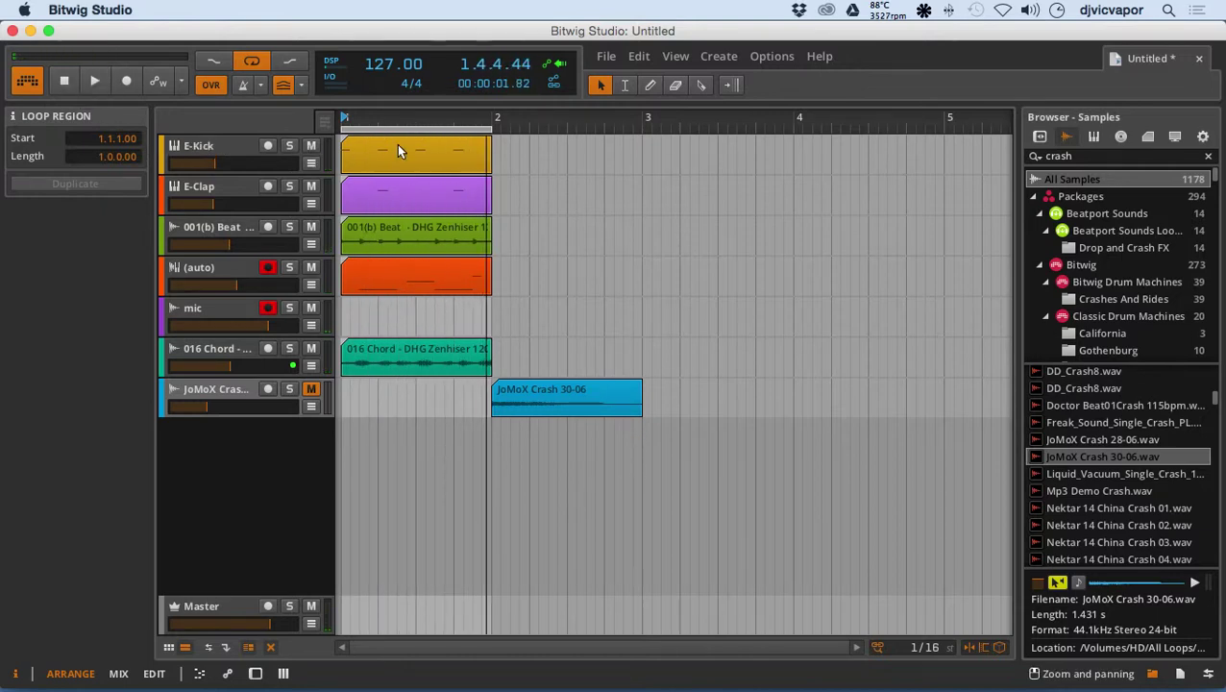
pyautogui.click(237, 230)
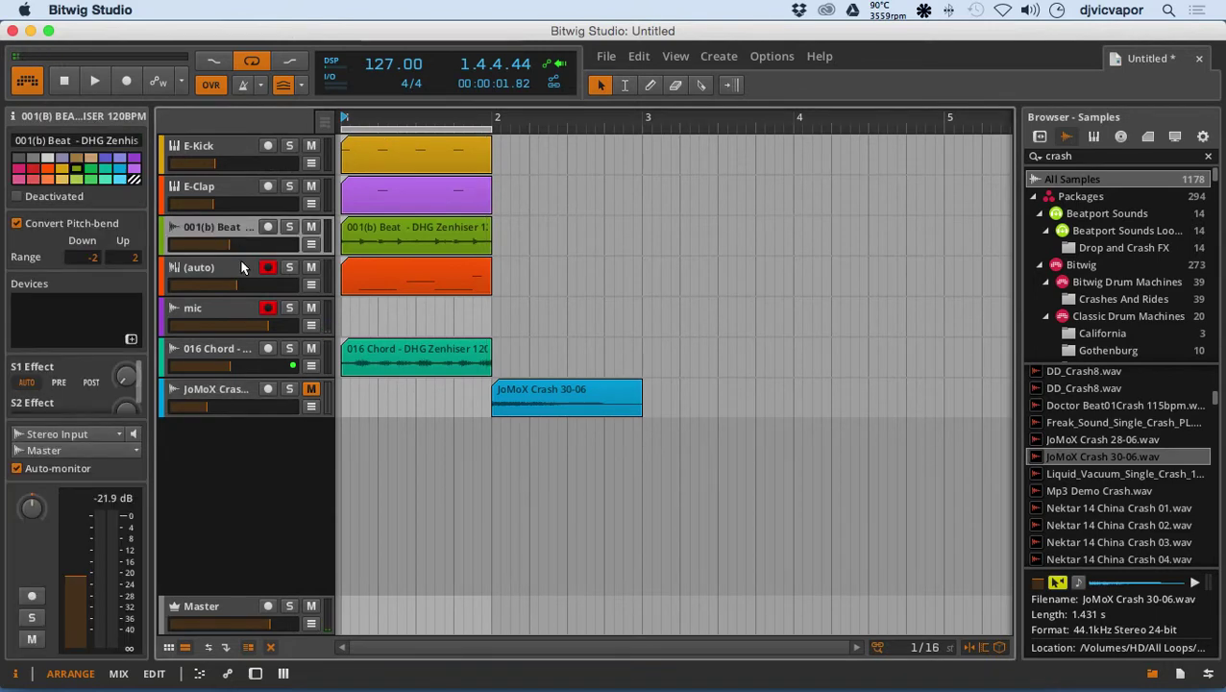
pyautogui.click(240, 268)
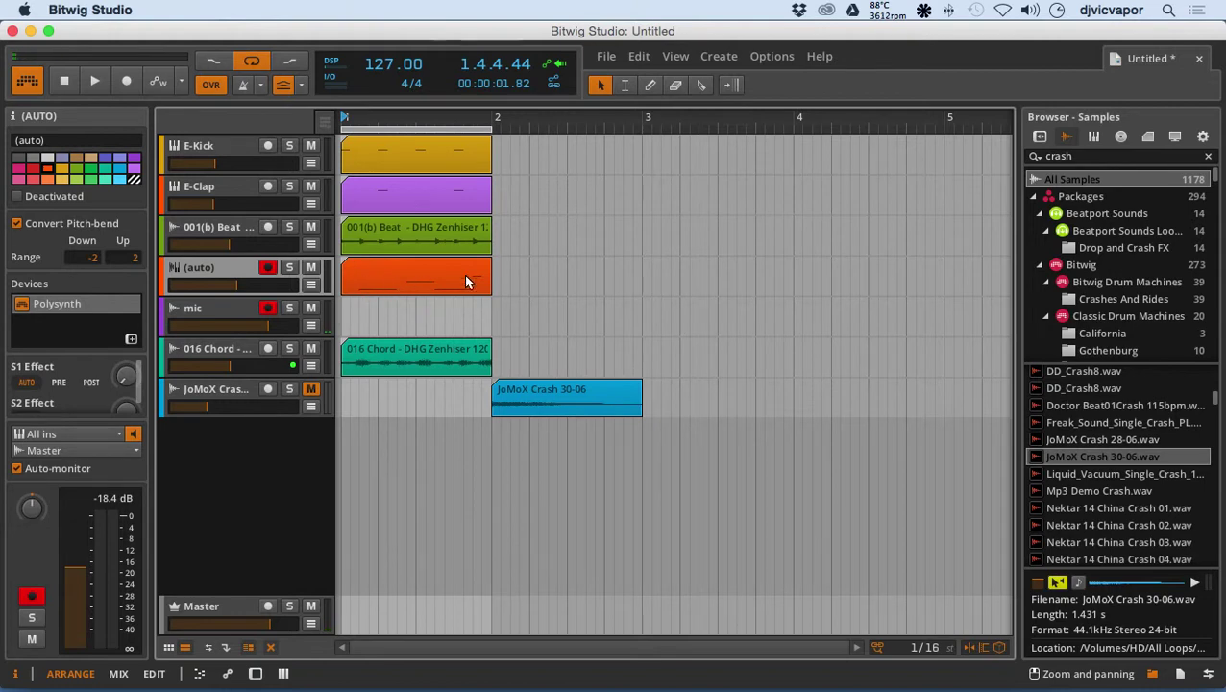
# Show and hide the (auto) track's Polysynth device, then select the 016 Chord and JoMoX Crash tracks
pyautogui.press('d')
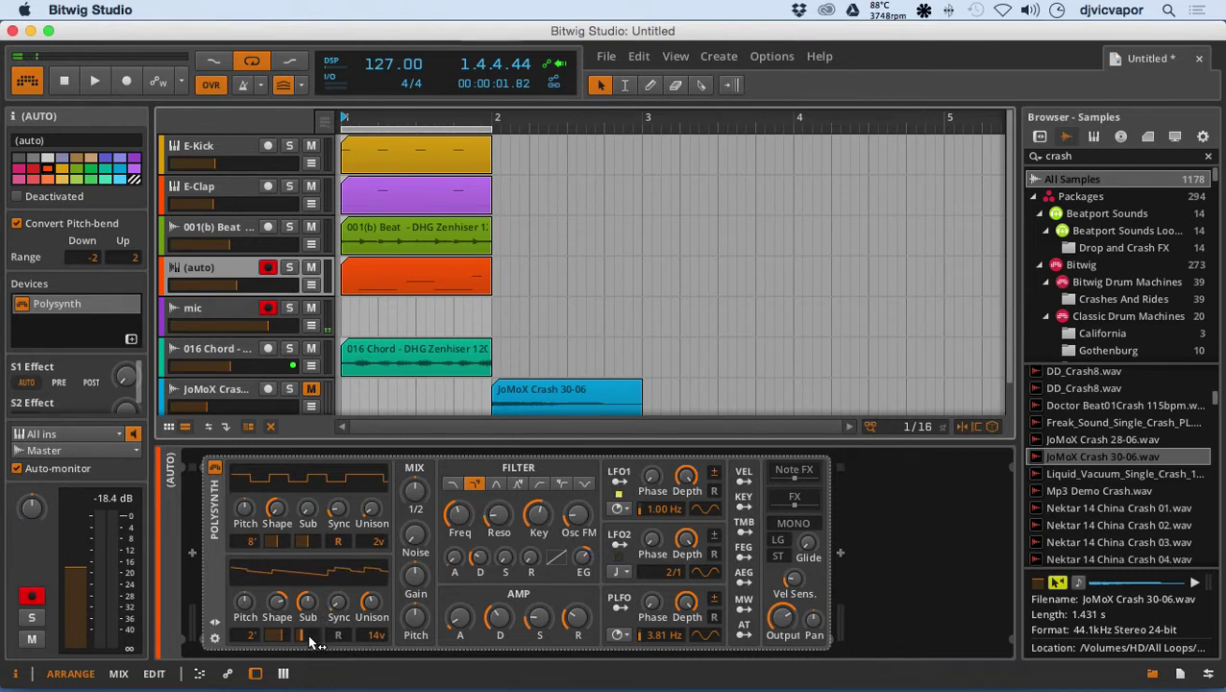
pyautogui.click(258, 673)
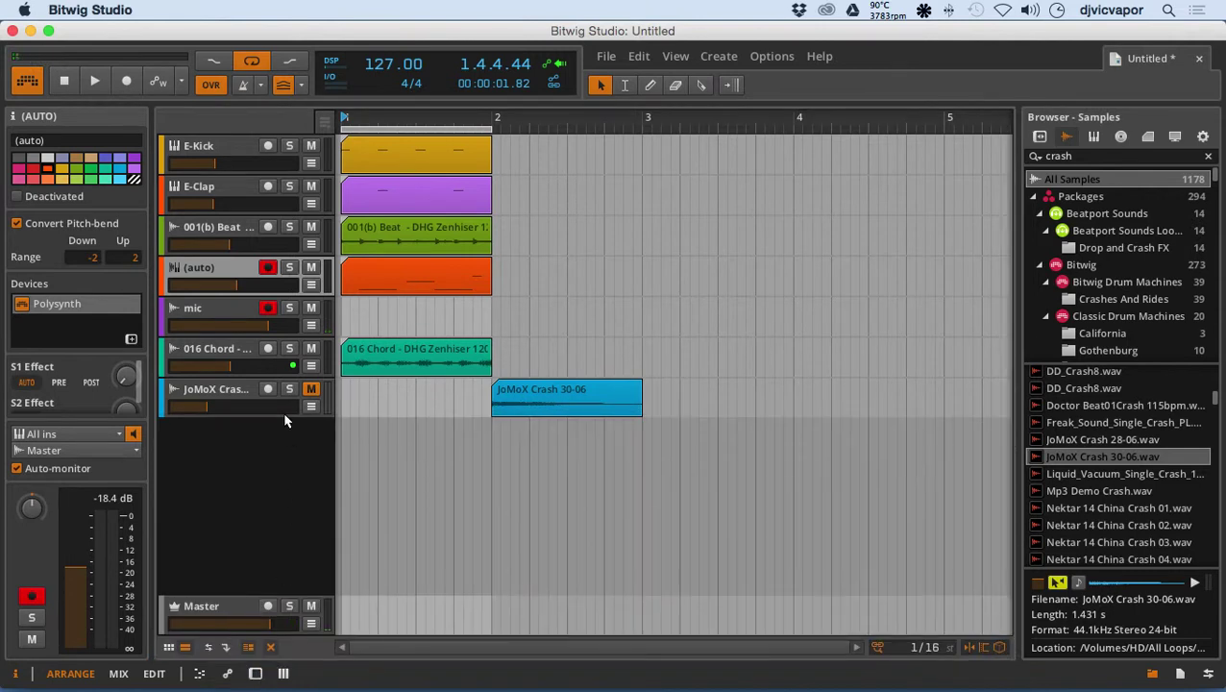
pyautogui.click(252, 352)
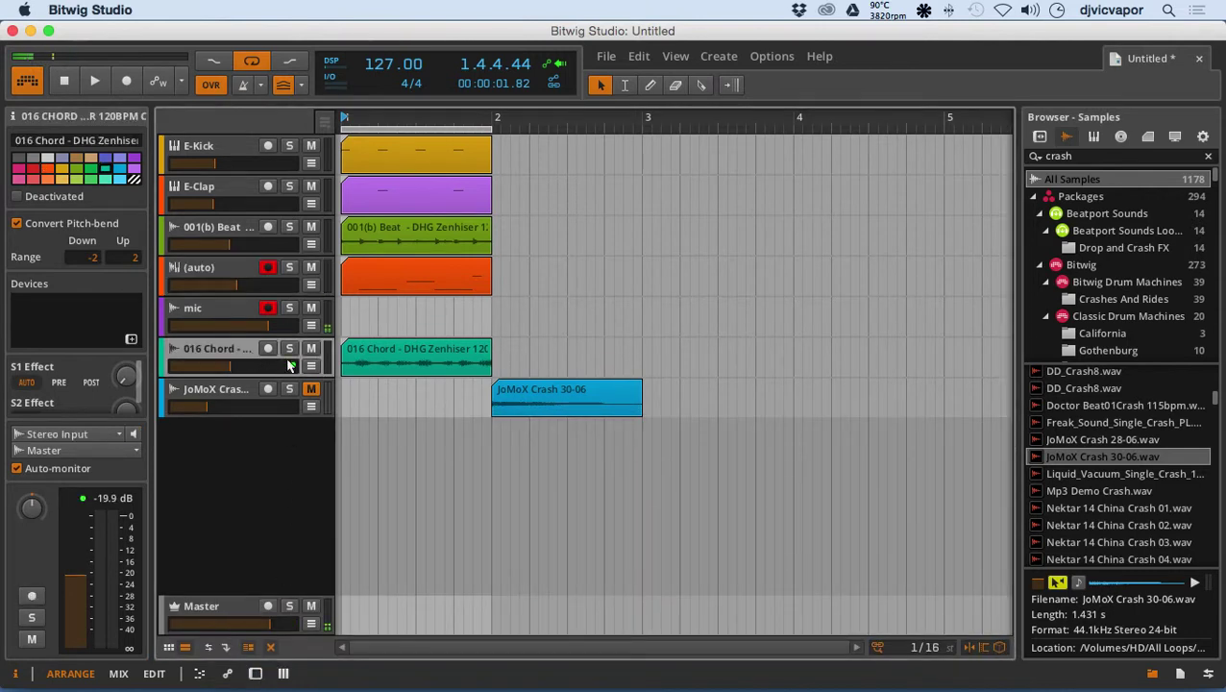
pyautogui.click(250, 389)
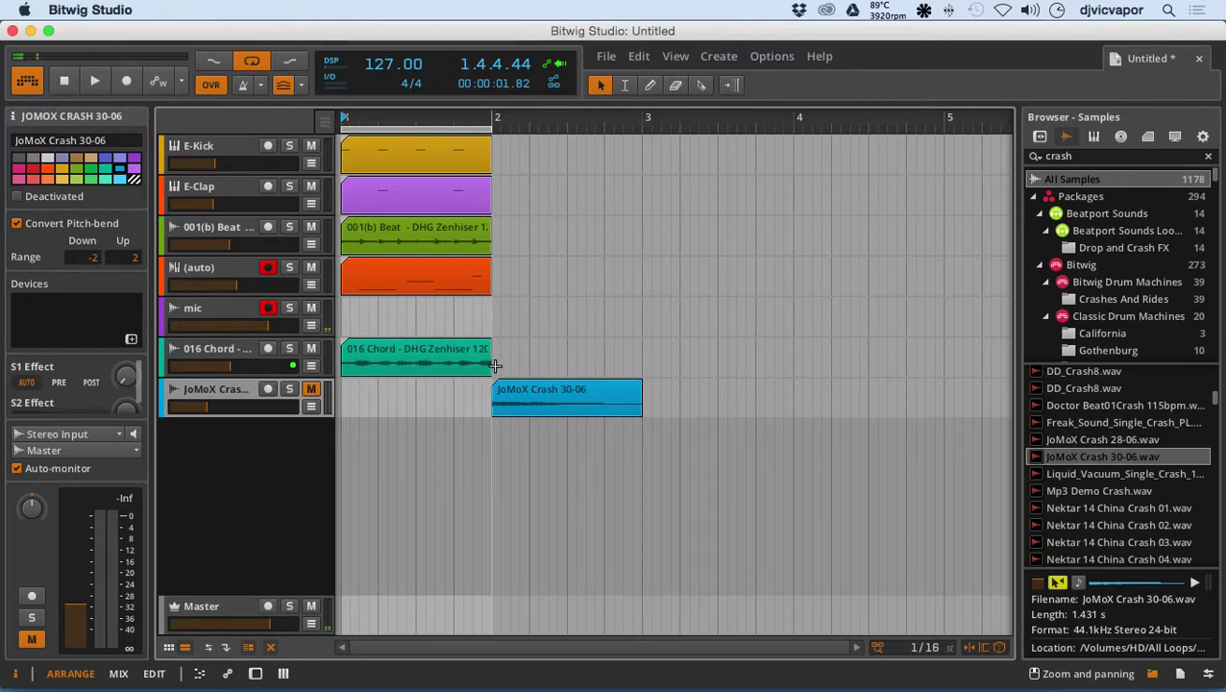
# Duplicate the five bar-1 clips into bars 2–3 and extend the loop to three bars
pyautogui.moveTo(492, 367); pyautogui.dragTo(444, 168)
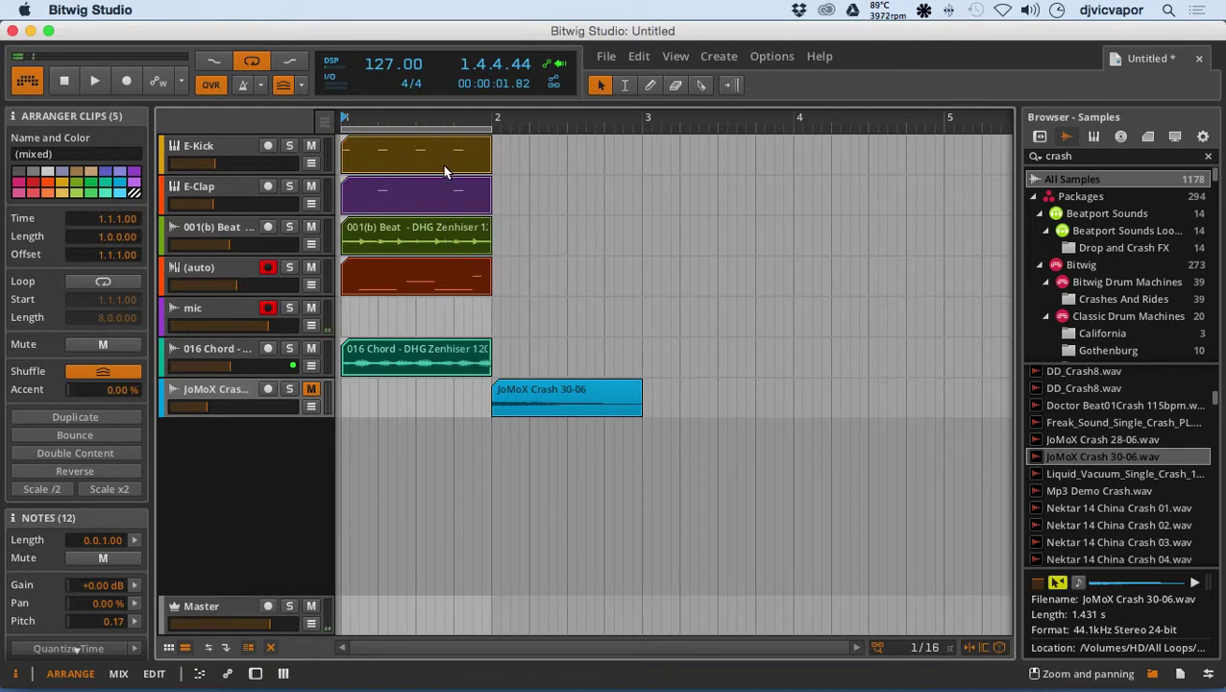
pyautogui.press('super+d')
pyautogui.press('super+d')
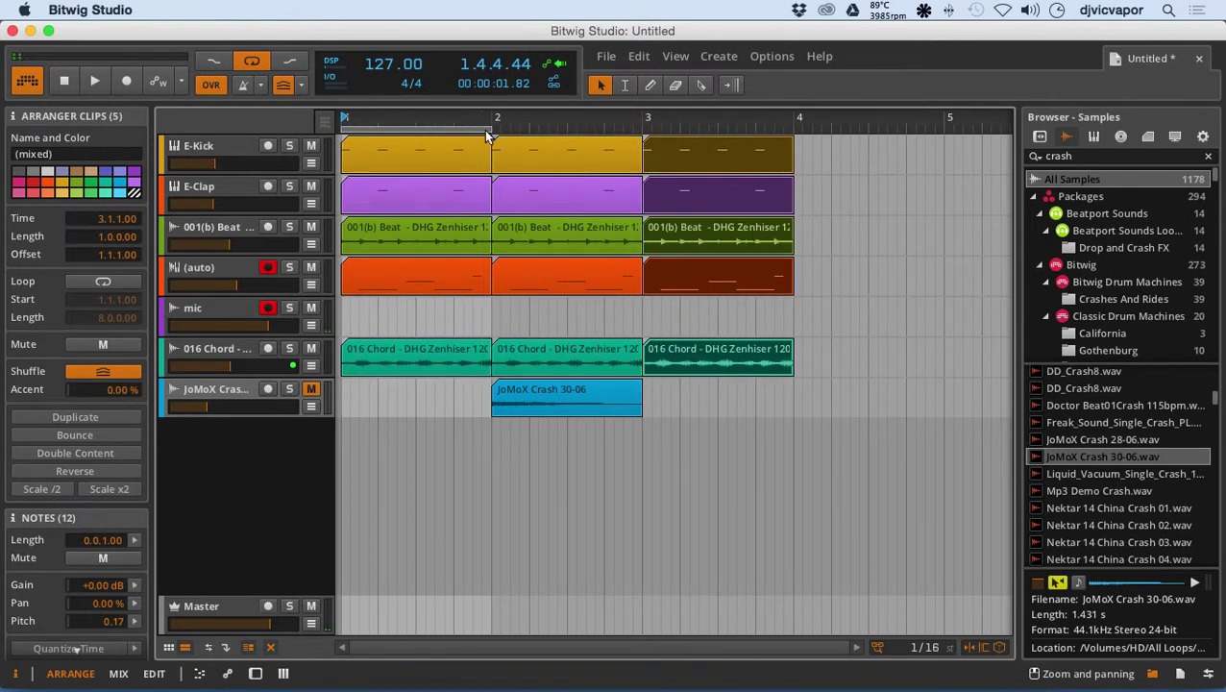
pyautogui.moveTo(493, 122); pyautogui.dragTo(790, 114)
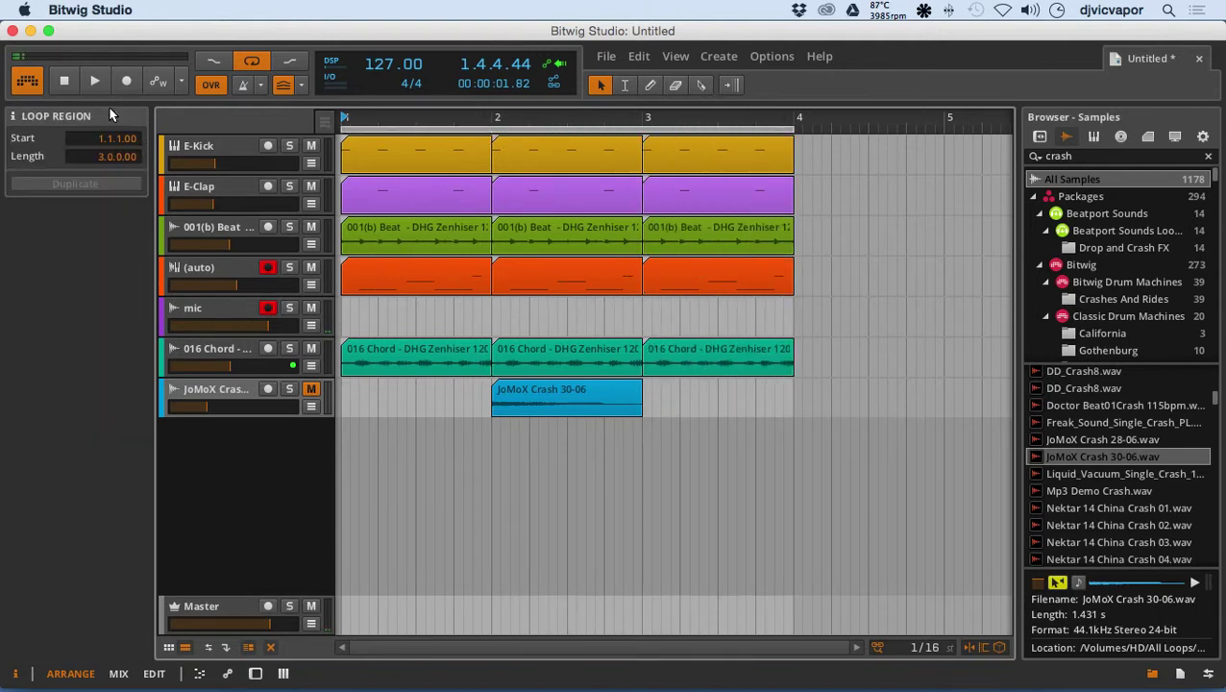
# While the loop plays, unmute JoMoX Crash and raise its volume to about -18.1 dB
pyautogui.click(98, 81)
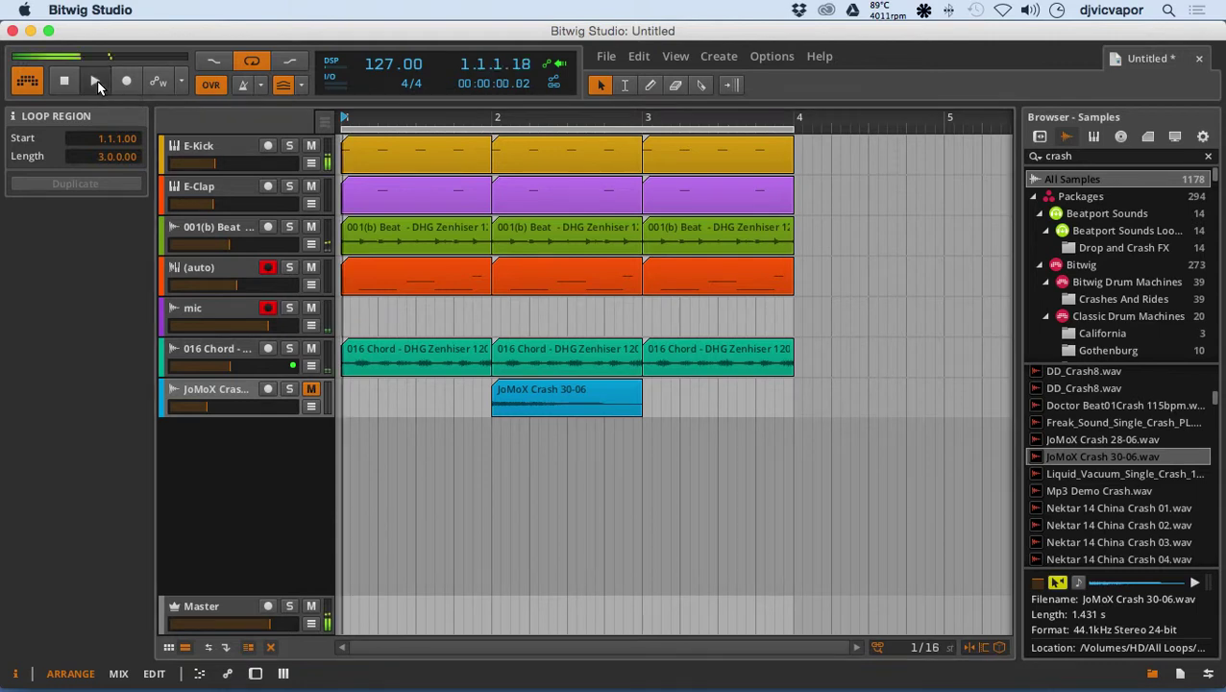
pyautogui.click(312, 389)
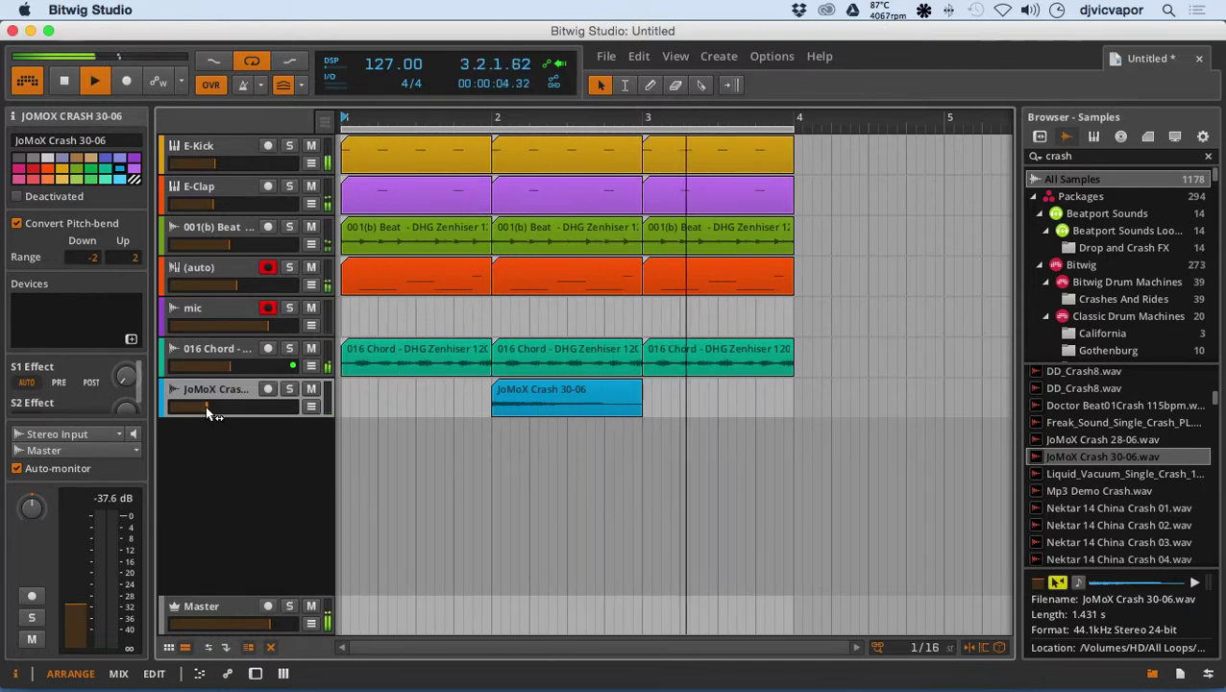
pyautogui.moveTo(209, 408); pyautogui.dragTo(220, 407)
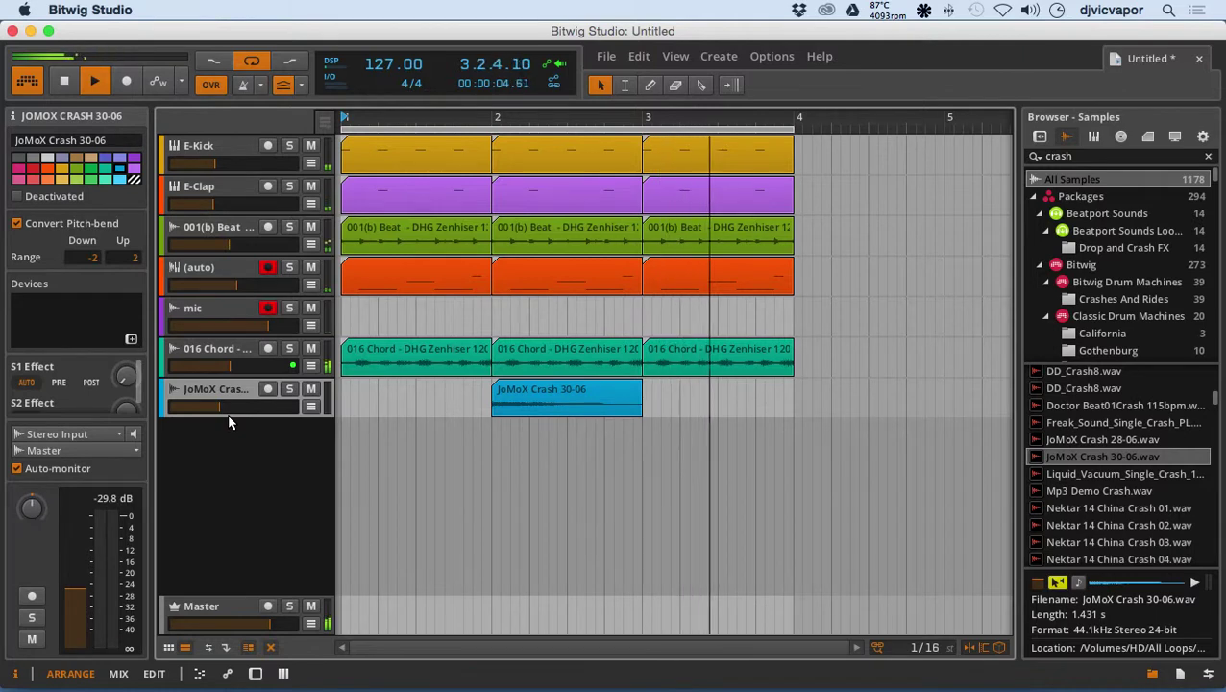
pyautogui.moveTo(218, 406); pyautogui.dragTo(219, 406)
pyautogui.click(67, 84)
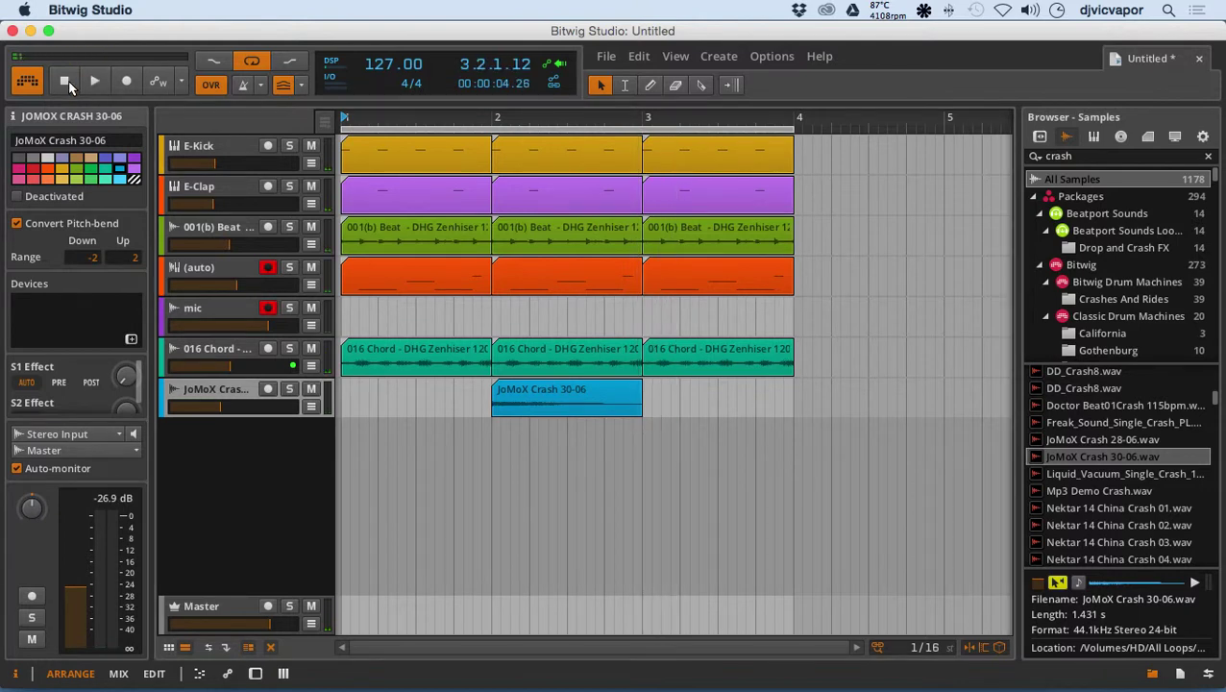
# Open the JoMoX Crash clip in the detail editor
pyautogui.doubleClick(536, 394)
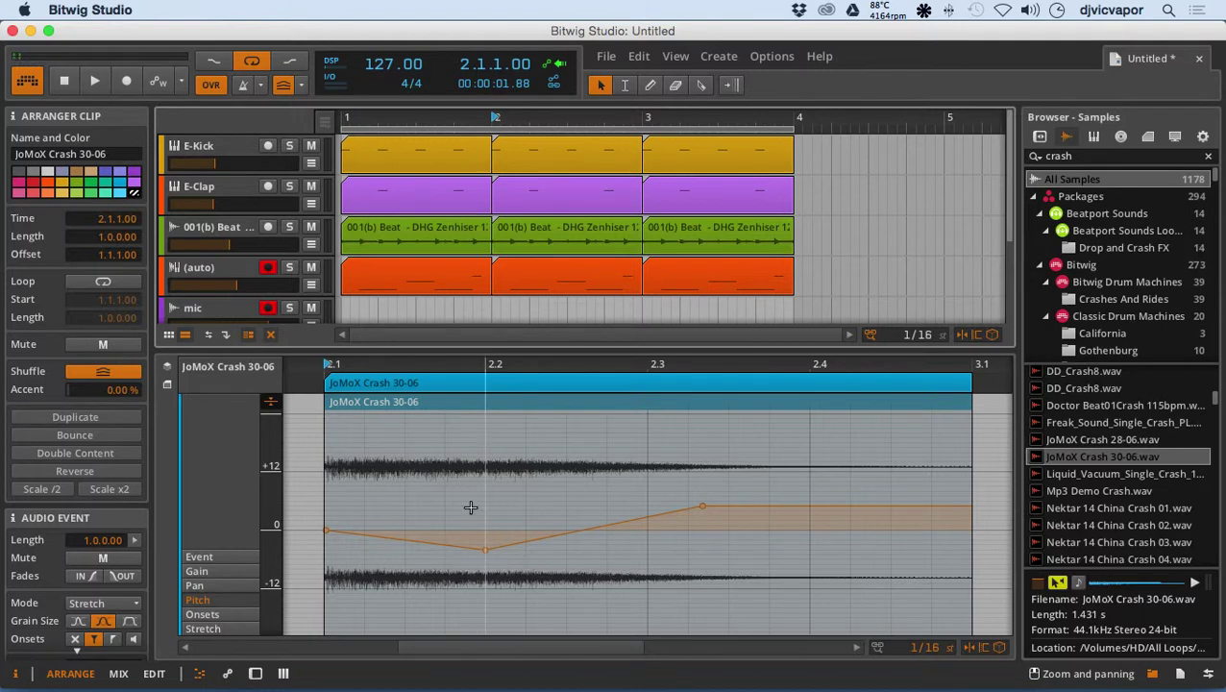
pyautogui.scroll(-3, 325, 282)
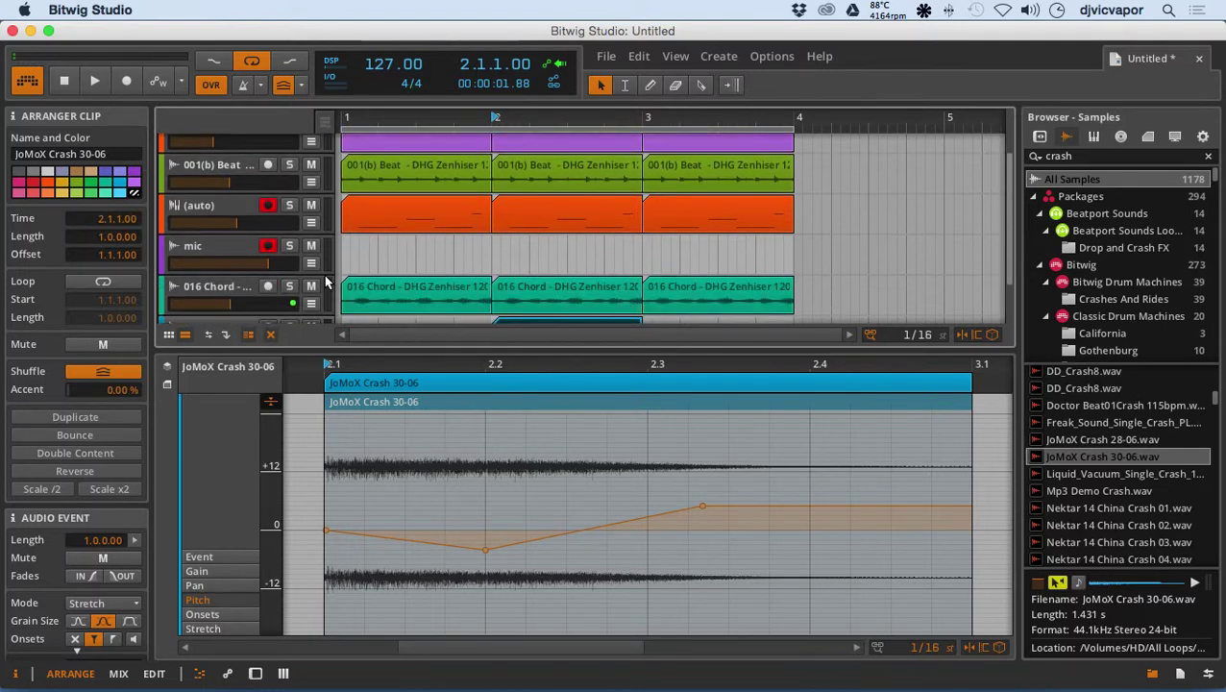
pyautogui.scroll(-1, 325, 281)
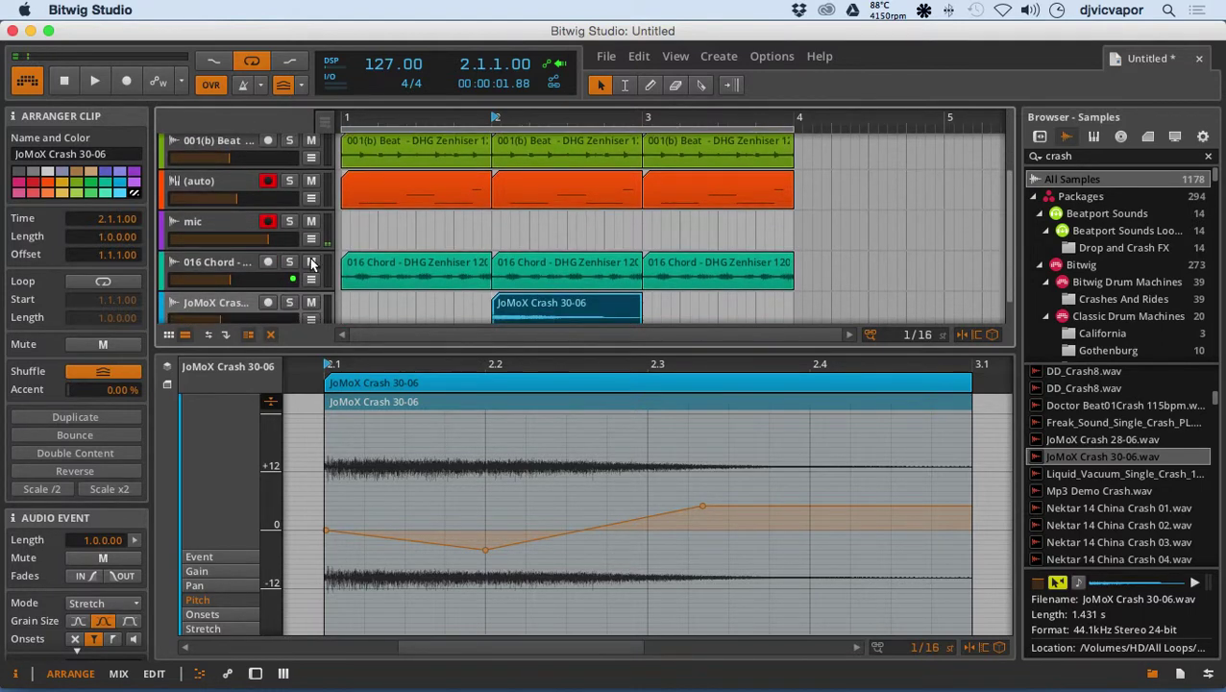
# Mute the 016 Chord, E-Clap and E-Kick tracks so JoMoX Crash plays alone
pyautogui.click(311, 267)
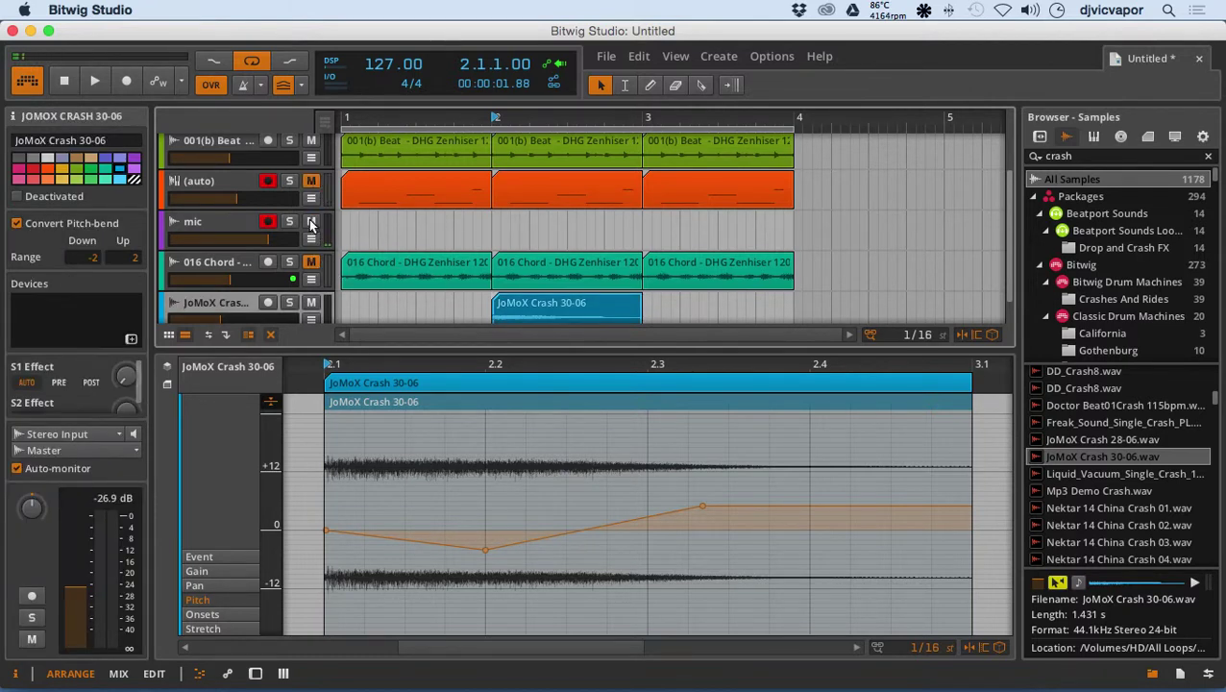
pyautogui.scroll(2, 312, 207)
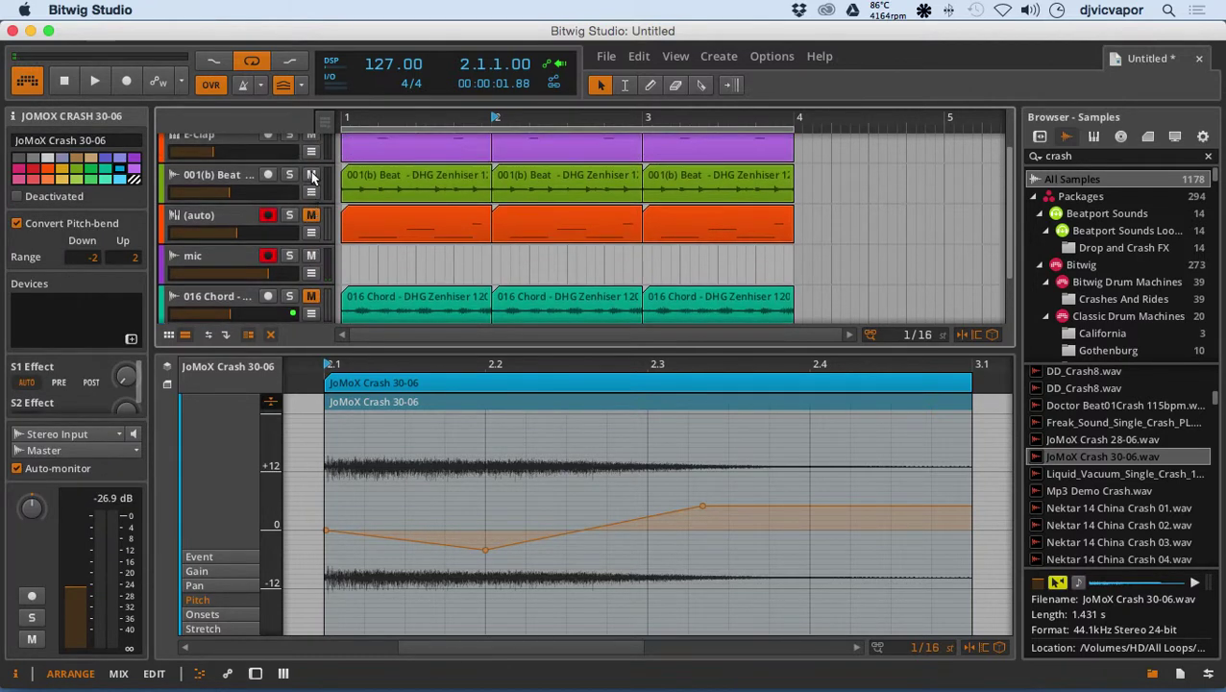
pyautogui.scroll(3, 298, 229)
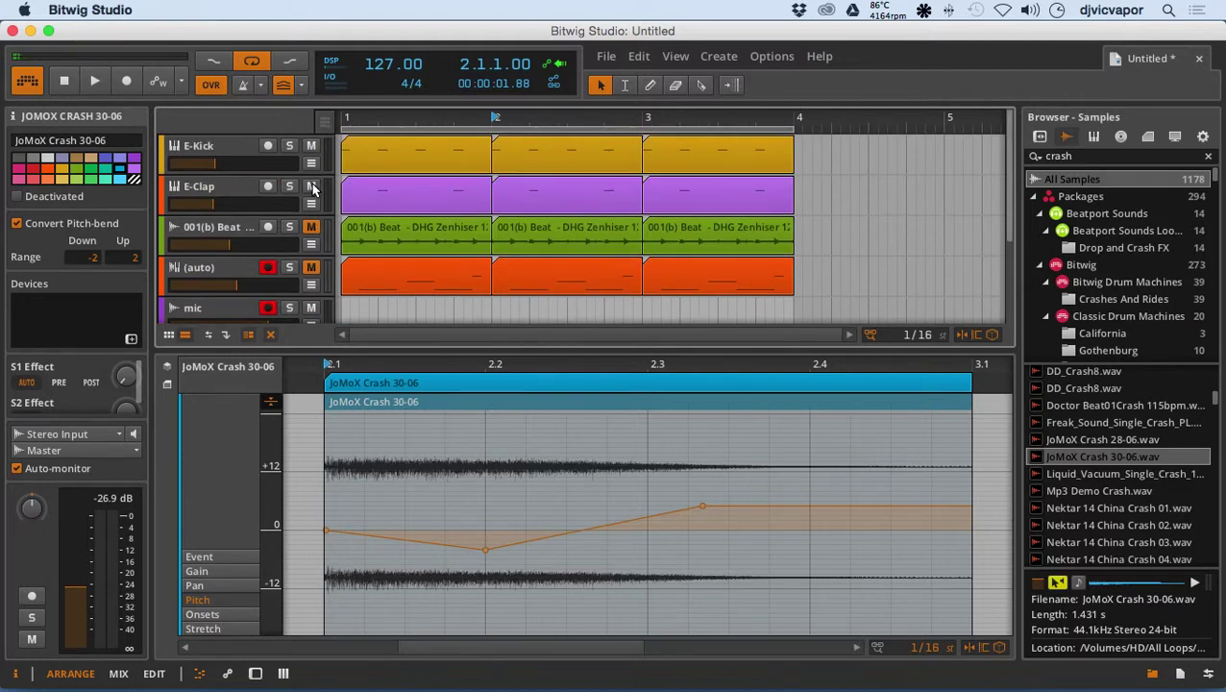
pyautogui.click(312, 187)
pyautogui.click(312, 145)
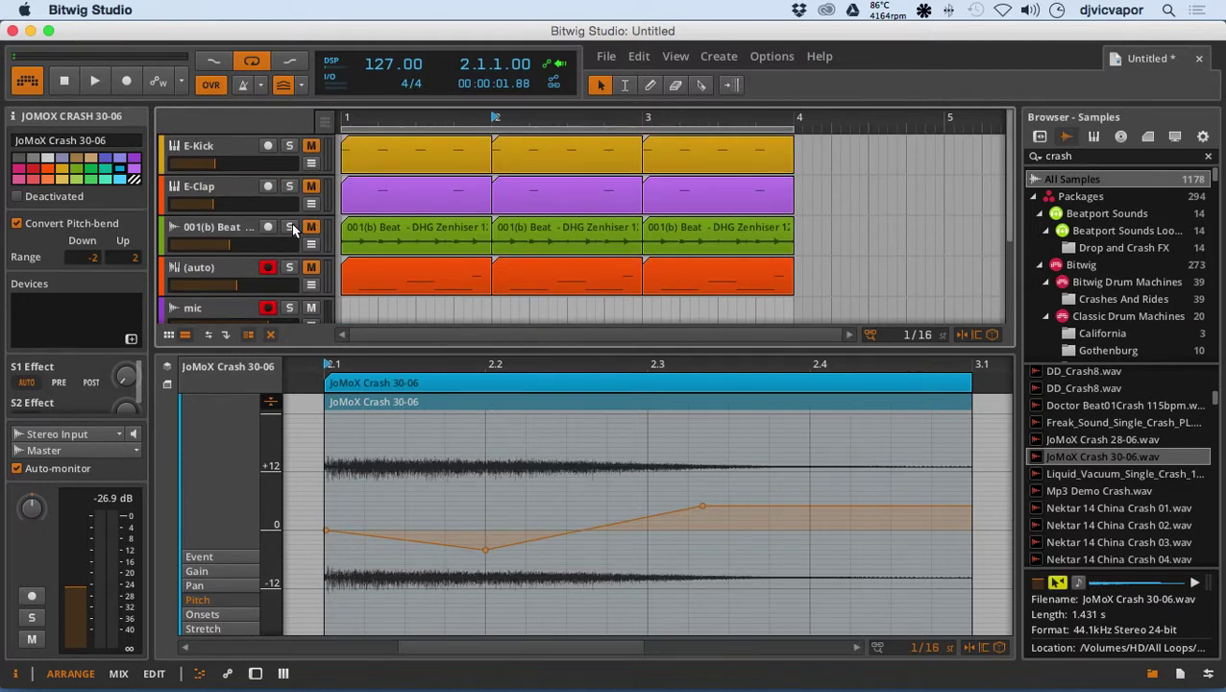
pyautogui.scroll(-4, 293, 229)
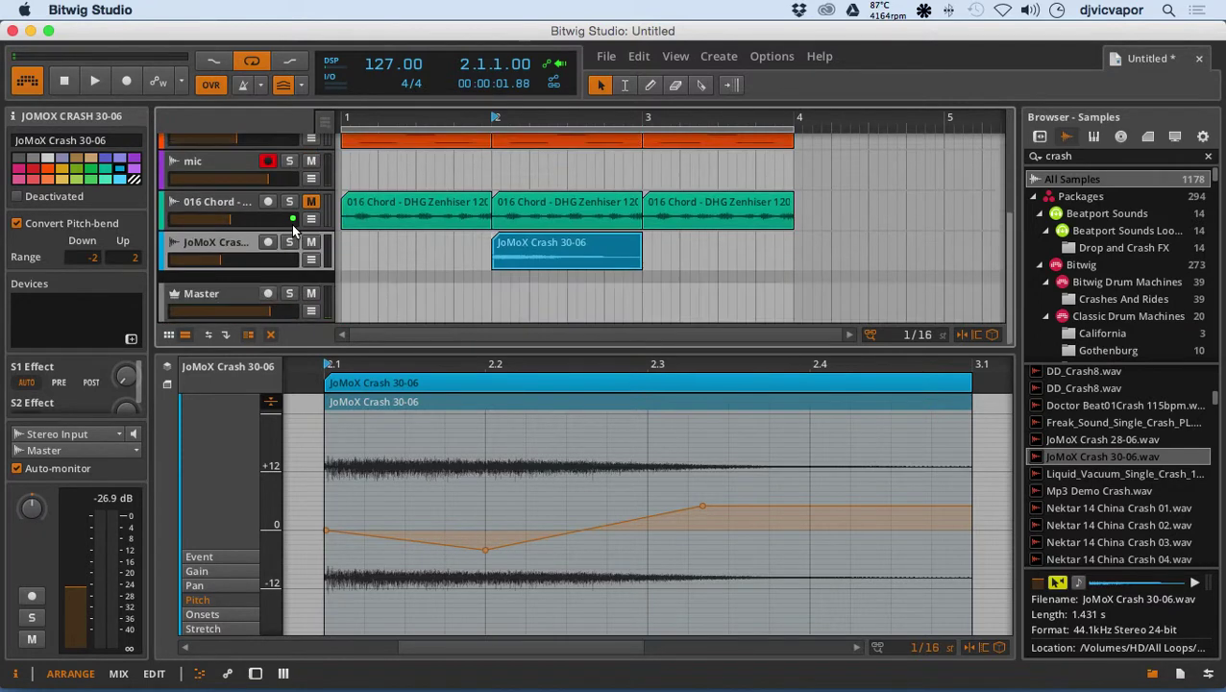
# Draw a curved pitch ramp on the JoMoX Crash clip rising from 0 to about +12 semitones
pyautogui.click(95, 84)
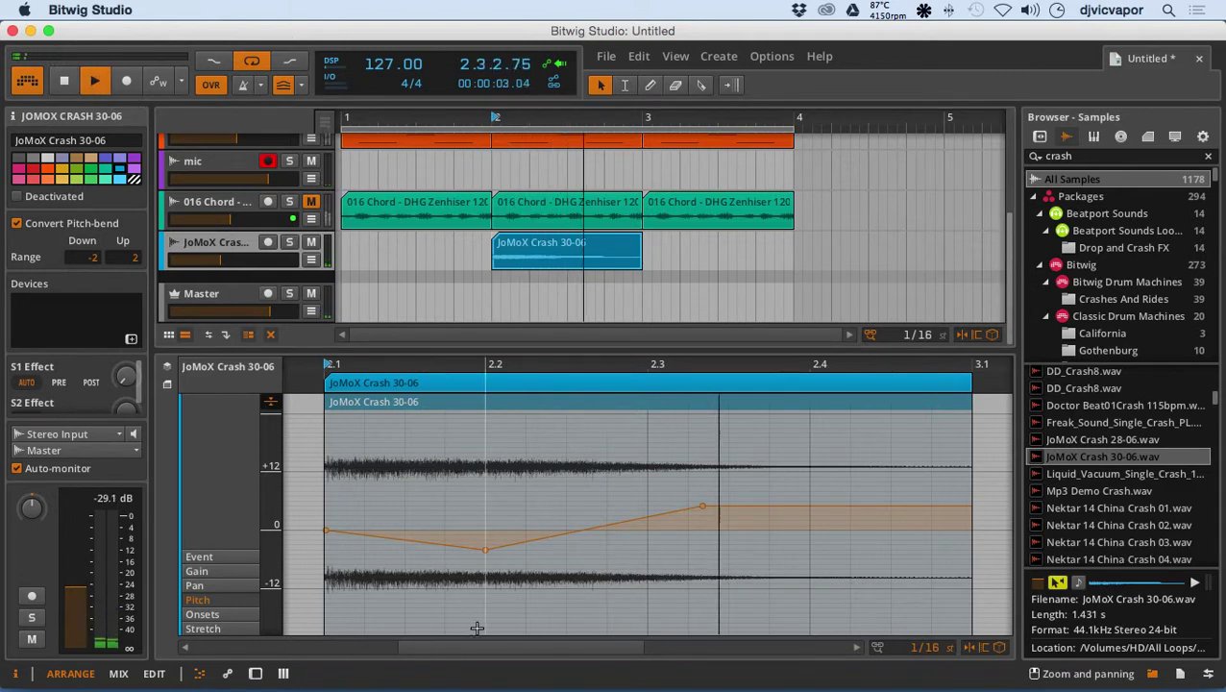
pyautogui.moveTo(492, 558); pyautogui.dragTo(509, 496)
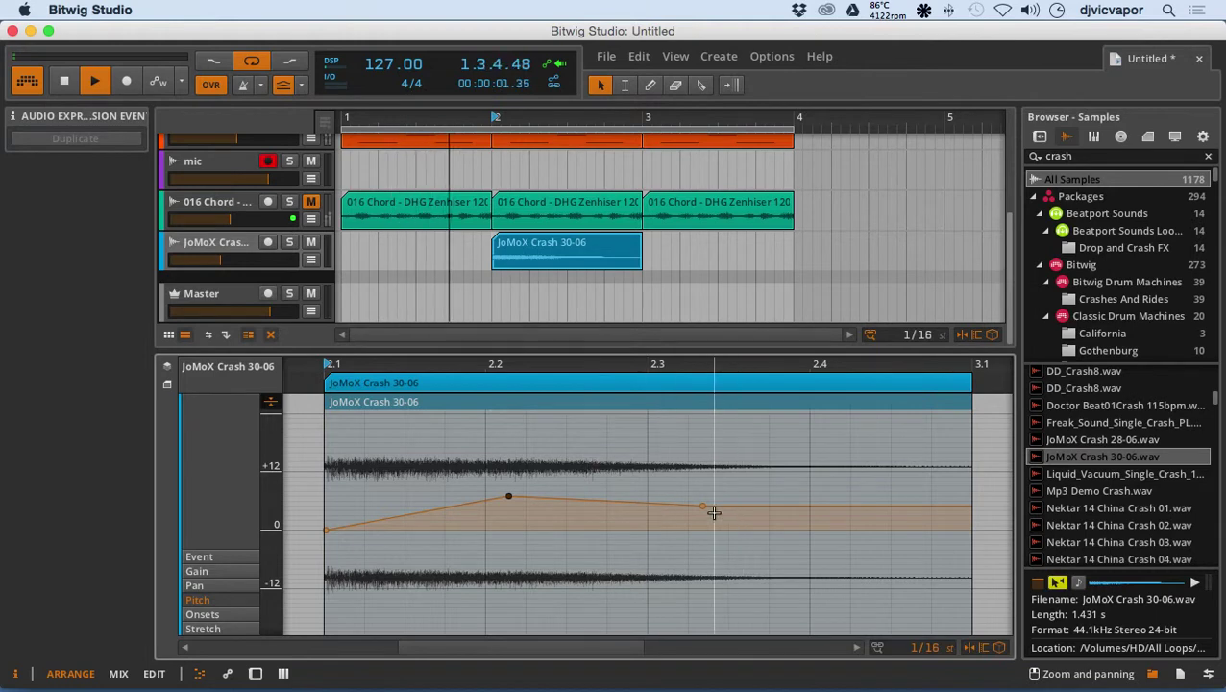
pyautogui.moveTo(700, 500); pyautogui.dragTo(832, 443)
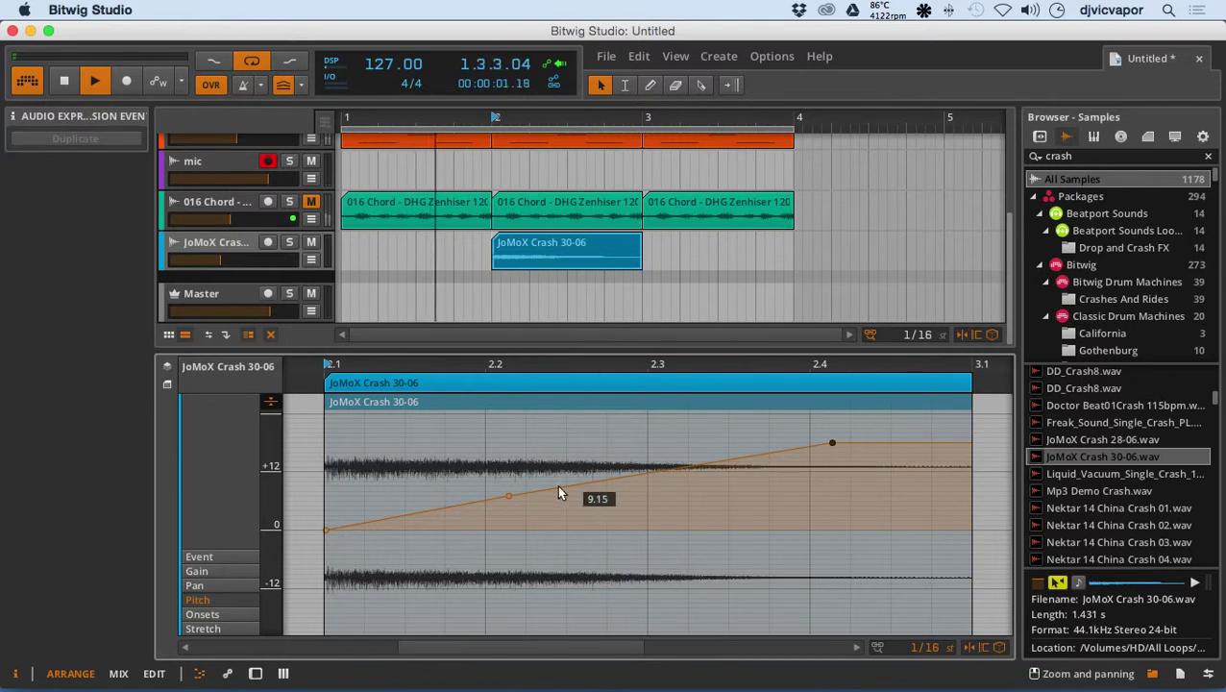
pyautogui.click(507, 497)
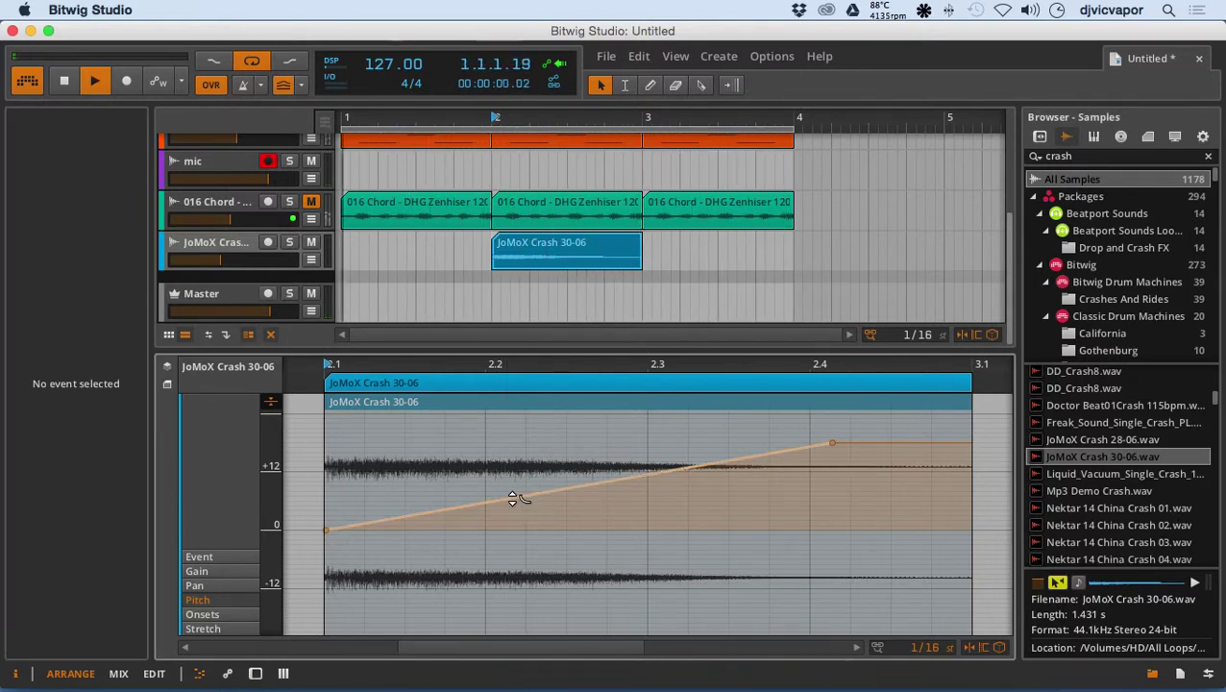
pyautogui.moveTo(580, 487); pyautogui.dragTo(579, 517)
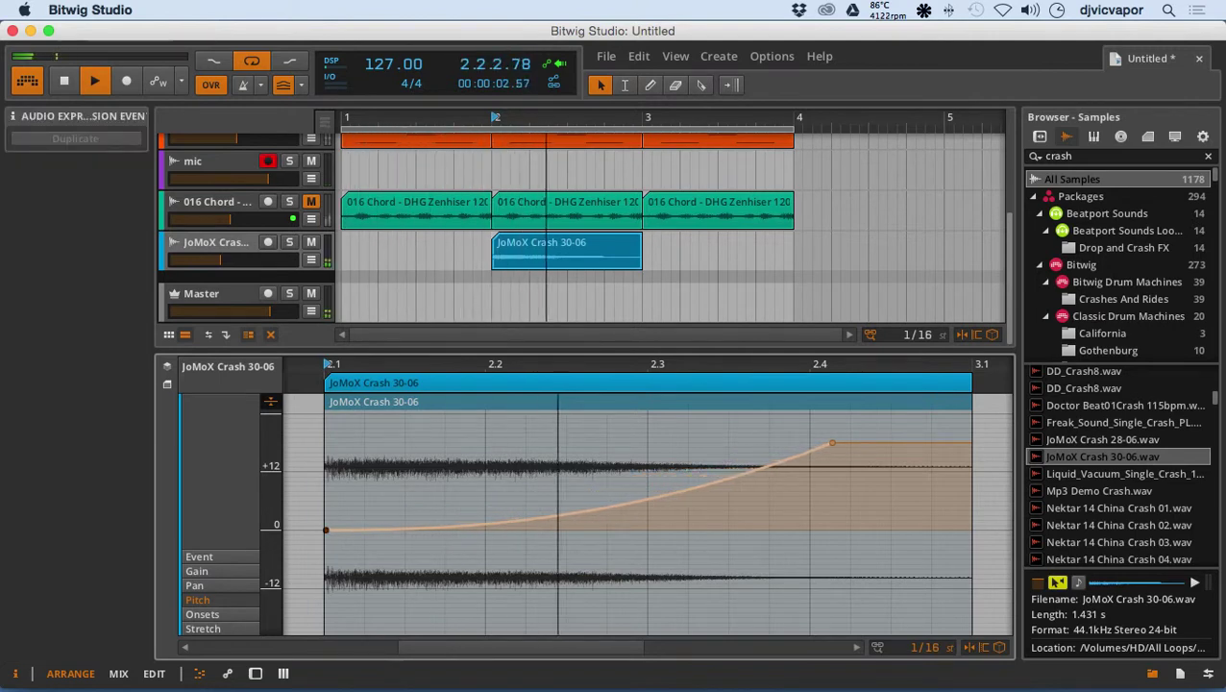
pyautogui.click(60, 84)
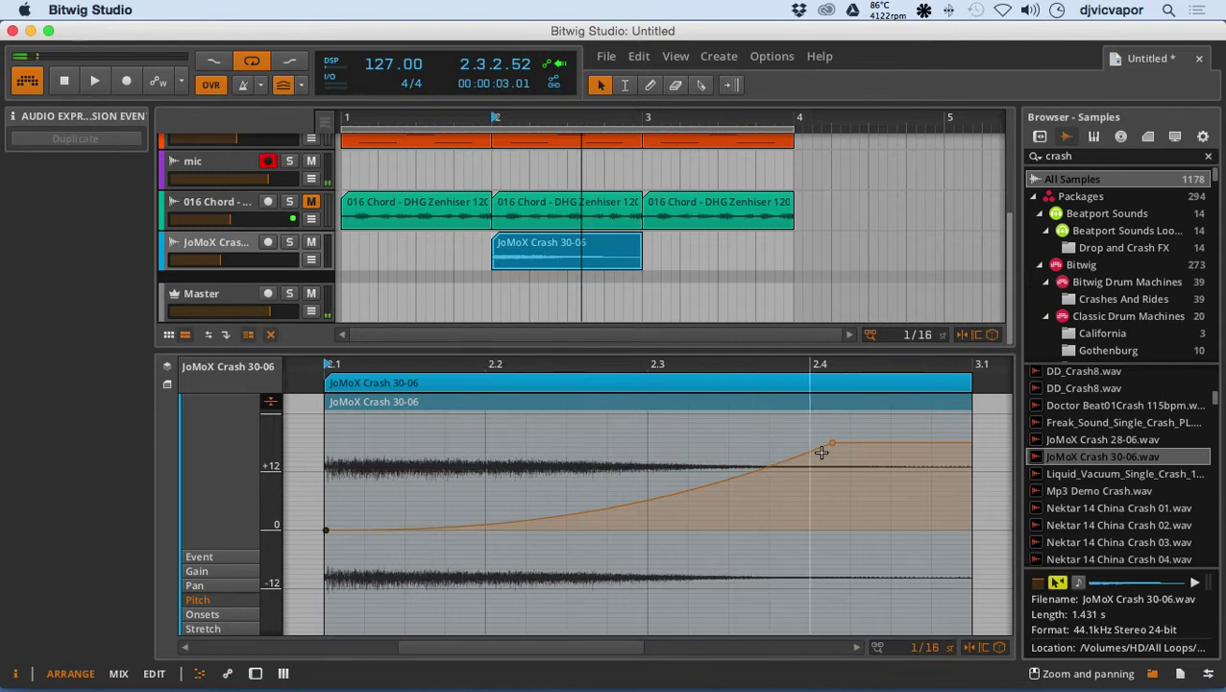
pyautogui.moveTo(624, 500)
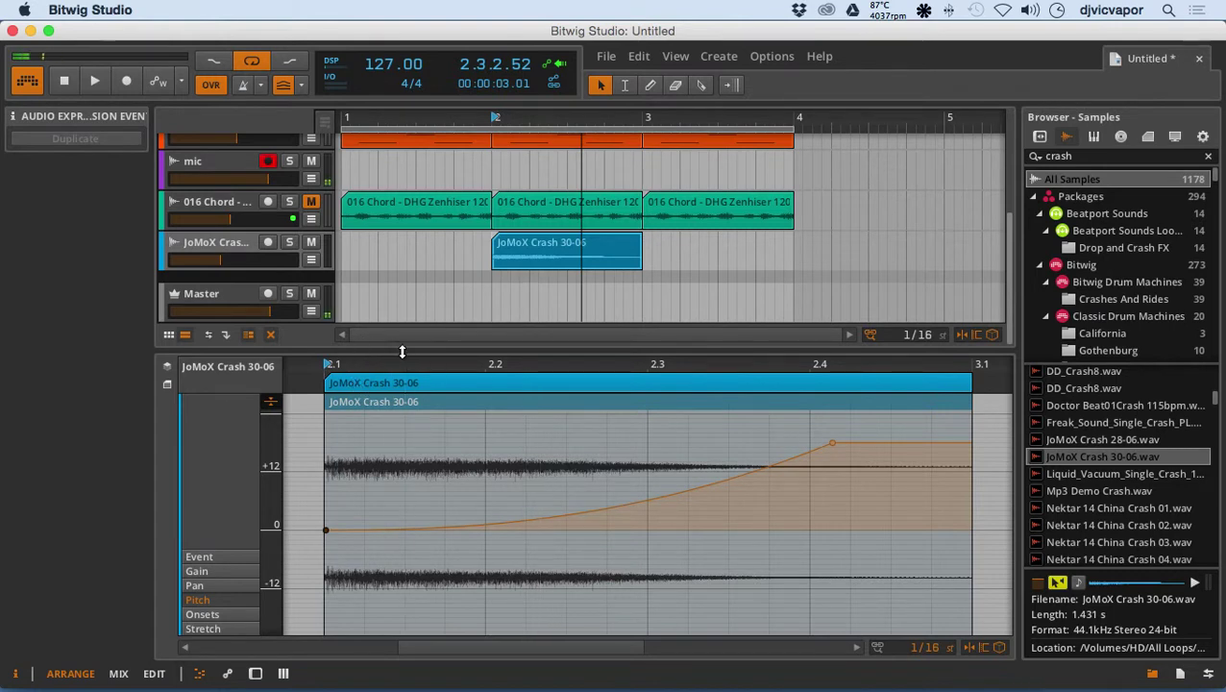
# Close the lower editor, unmute 016 Chord, (auto), 001(b) Beat, E-Clap and E-Kick, and audition the arrangement
pyautogui.click(256, 674)
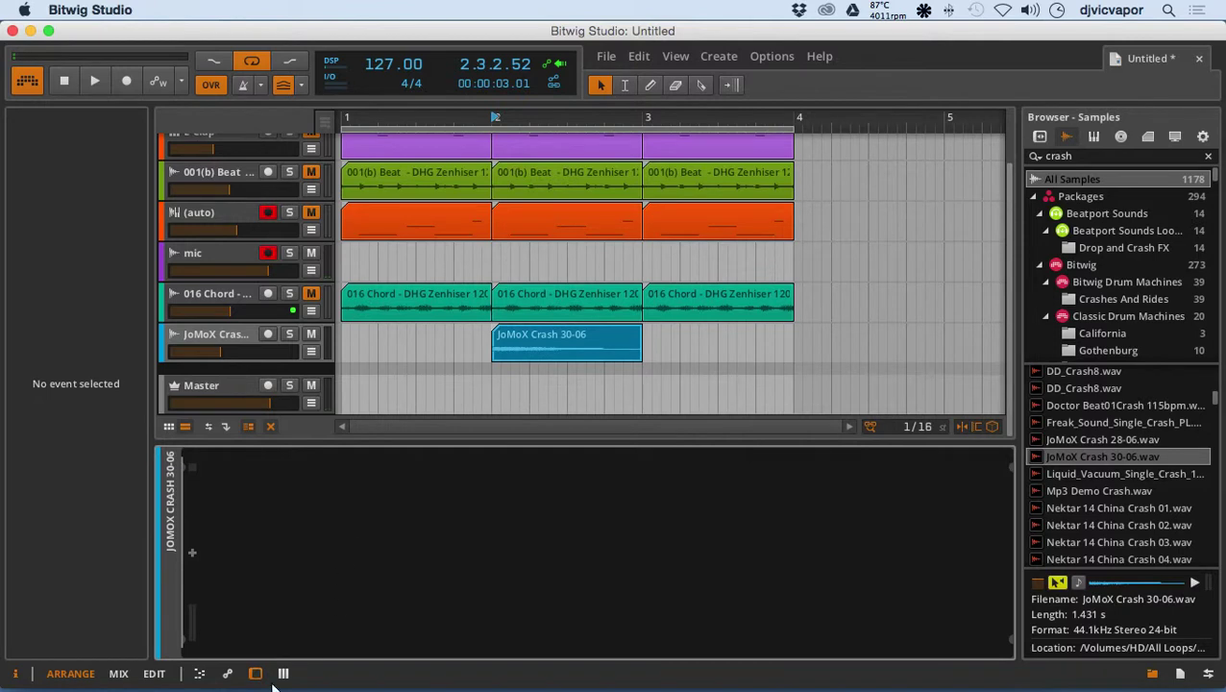
pyautogui.click(258, 674)
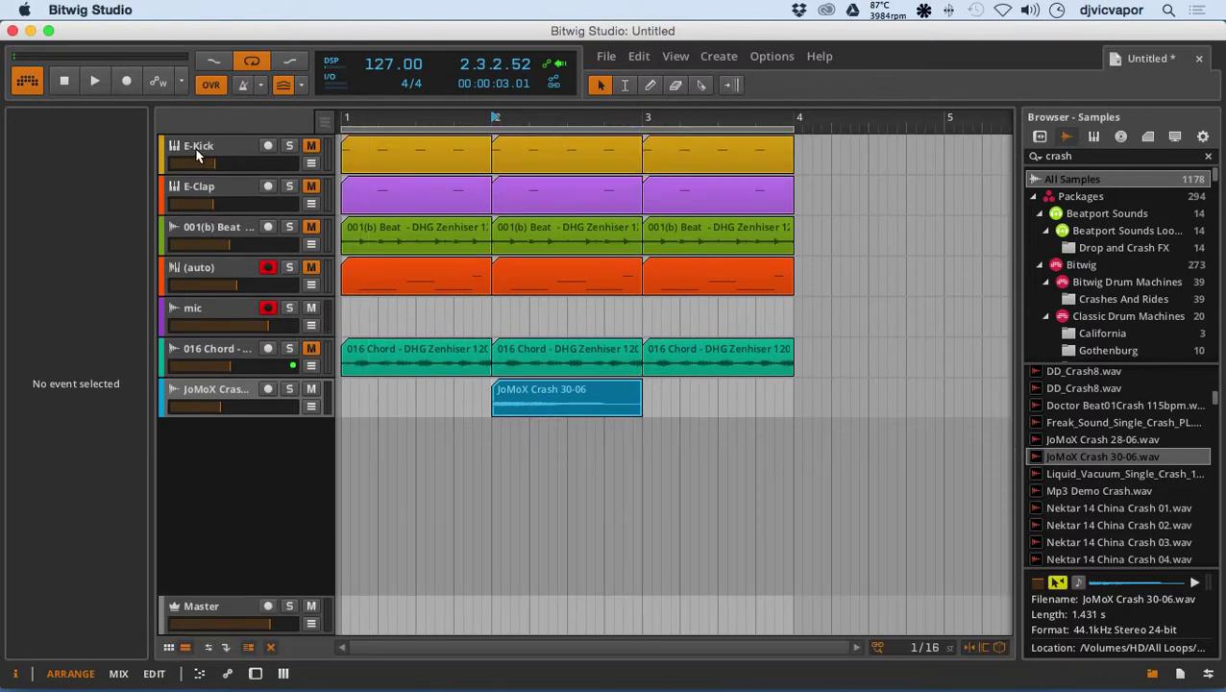
pyautogui.click(310, 351)
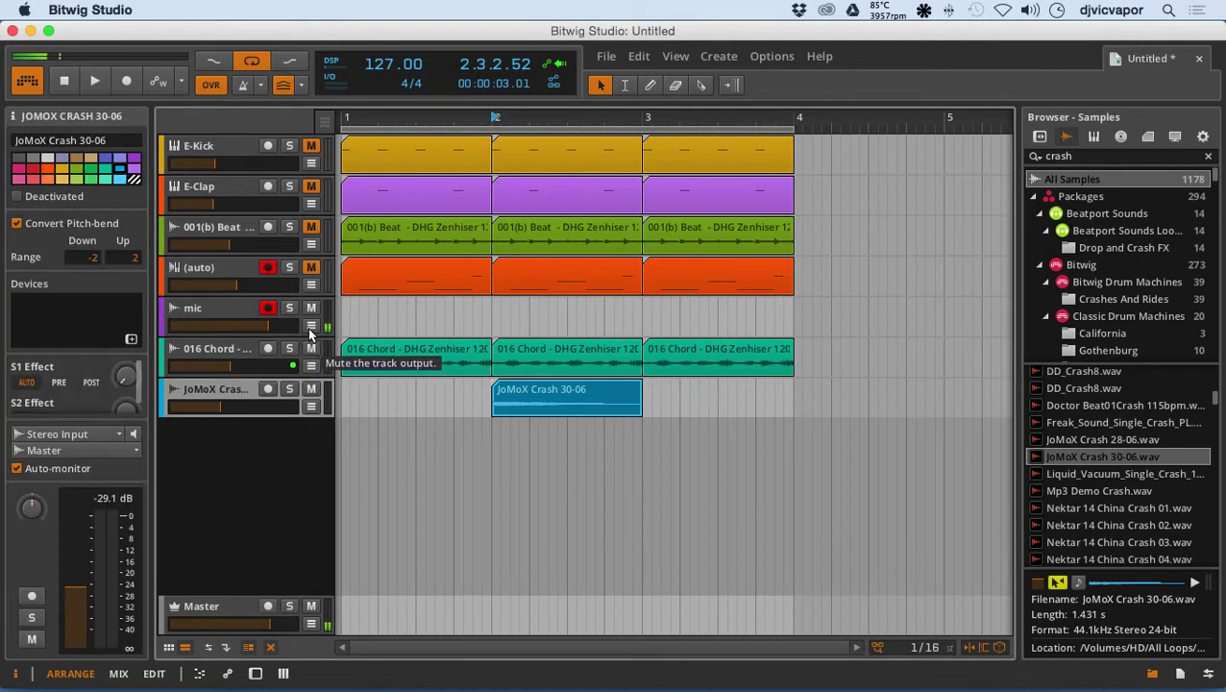
pyautogui.click(311, 268)
pyautogui.click(310, 227)
pyautogui.click(310, 186)
pyautogui.click(311, 150)
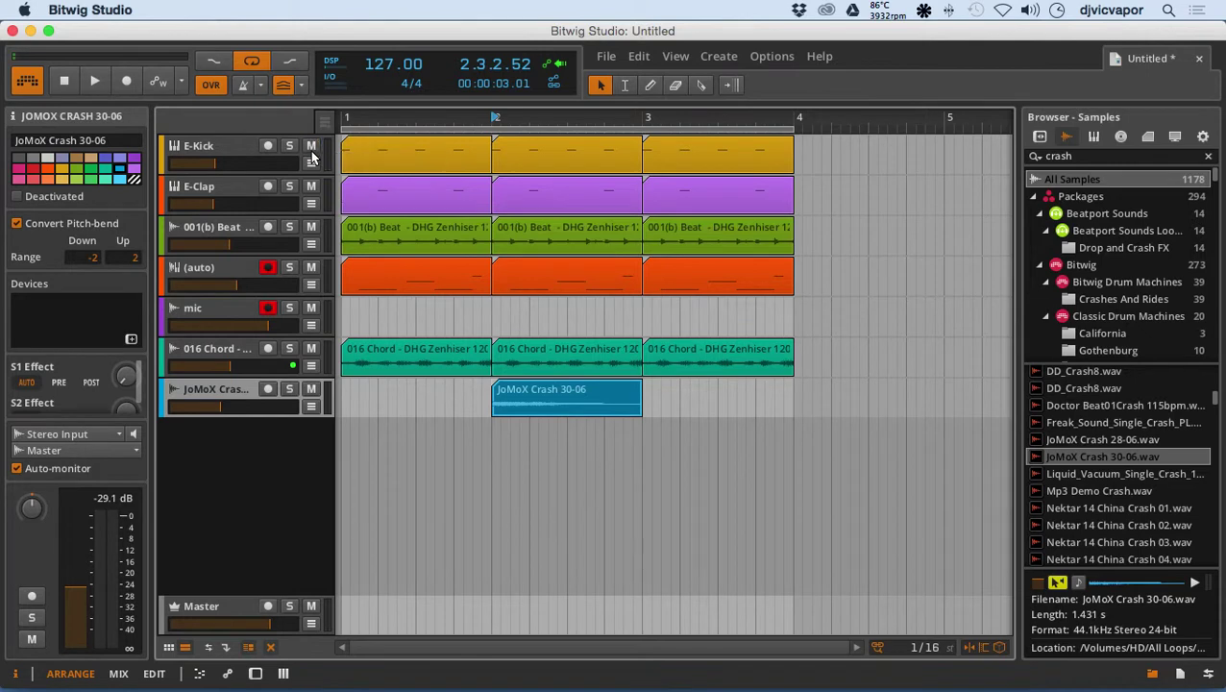
pyautogui.click(95, 82)
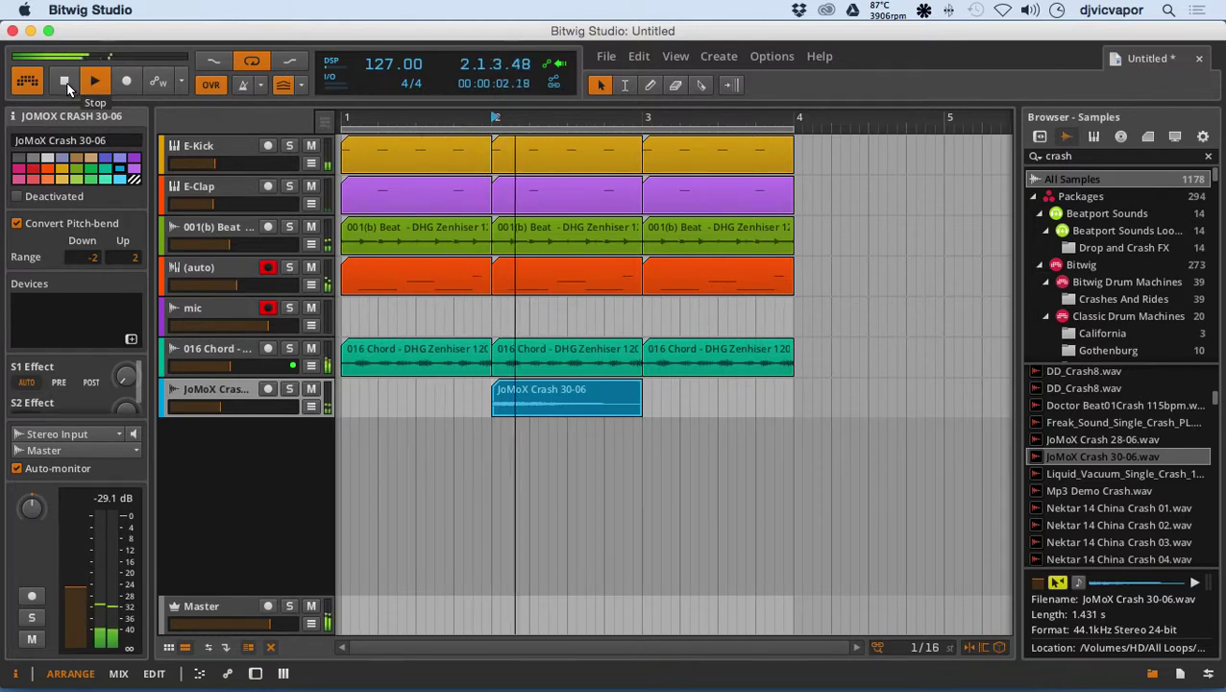
pyautogui.click(65, 82)
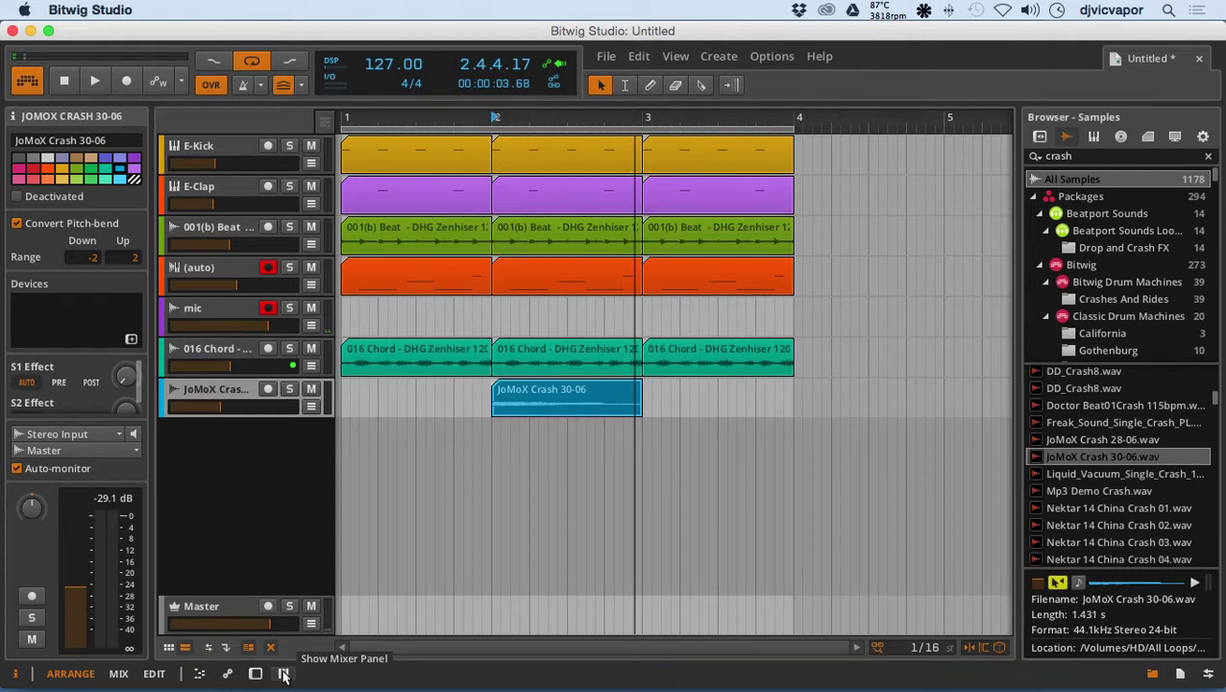
# Show the full MIX layout mixer with level meters on and device slots hidden
pyautogui.click(283, 676)
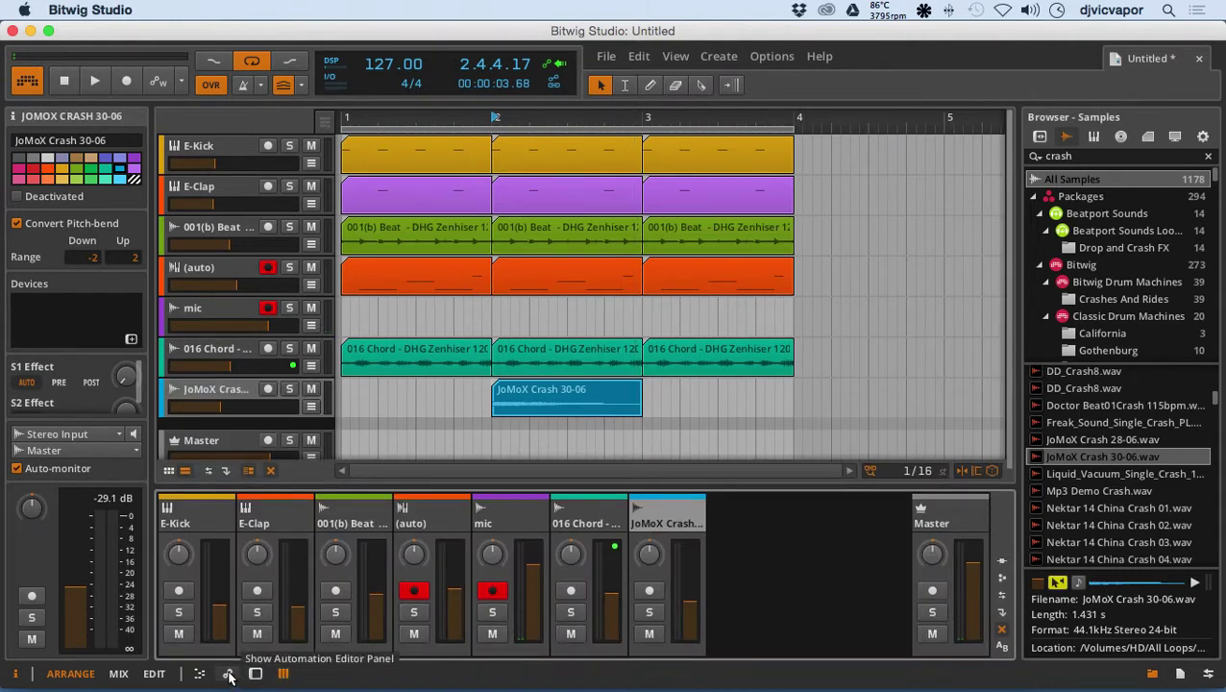
pyautogui.click(118, 673)
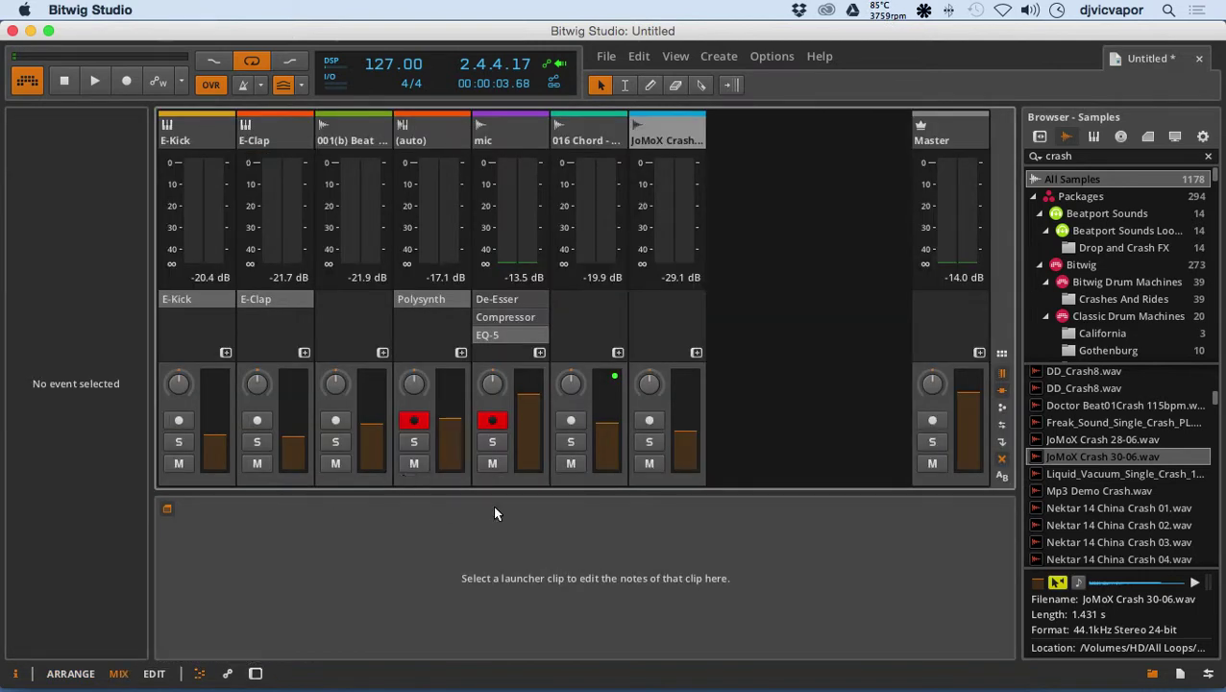
pyautogui.click(1001, 354)
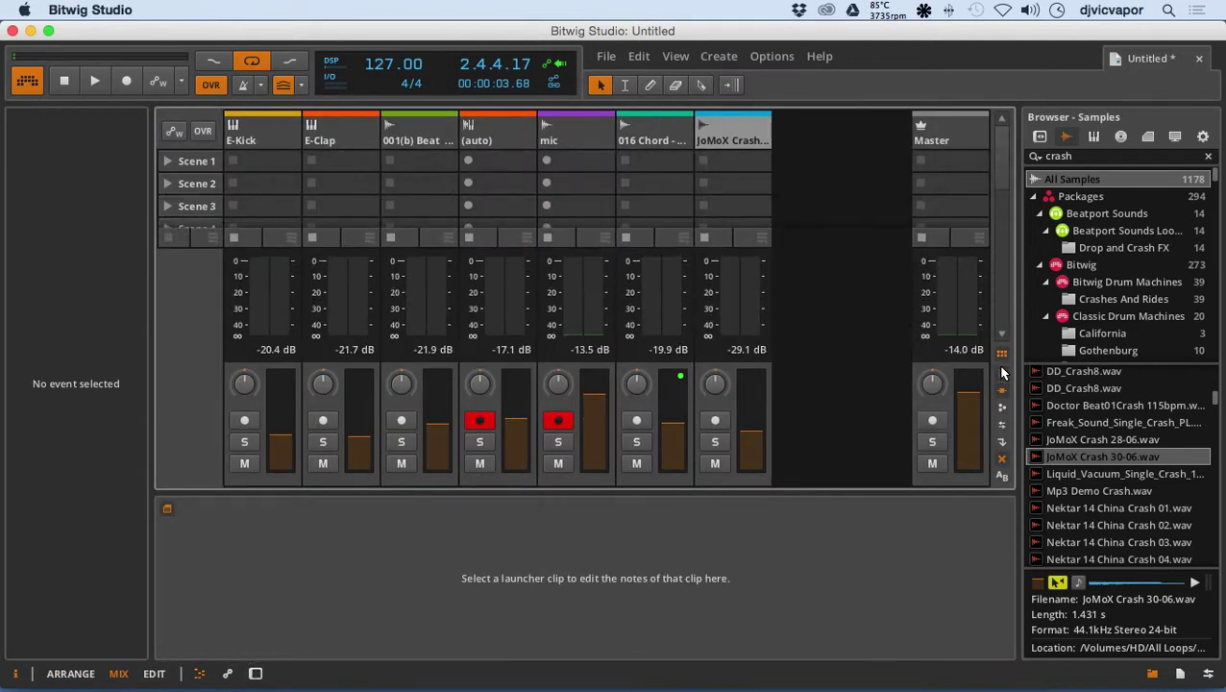
pyautogui.click(1001, 374)
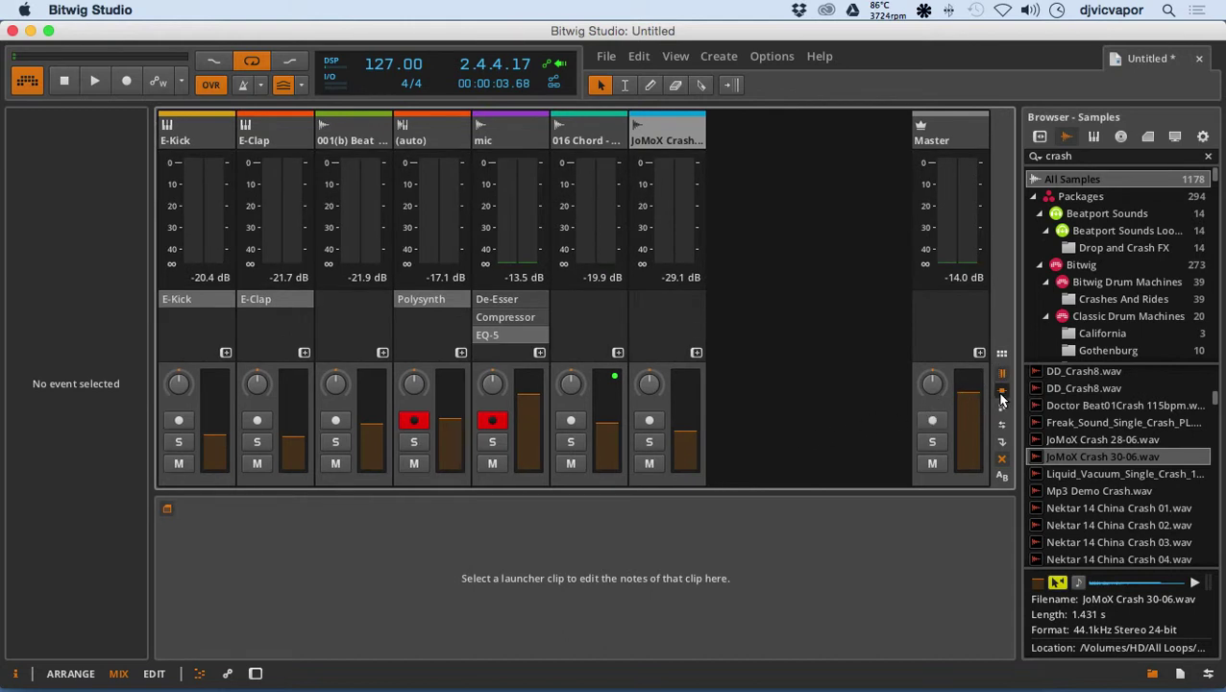
pyautogui.click(1002, 391)
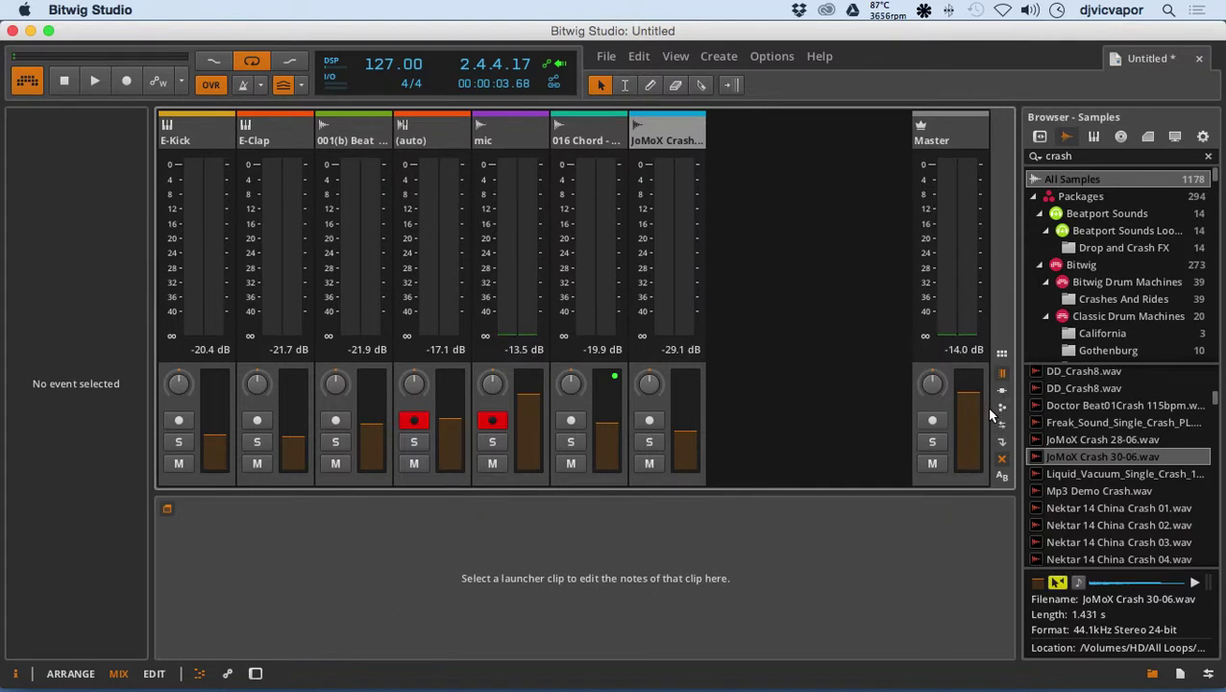
pyautogui.click(167, 512)
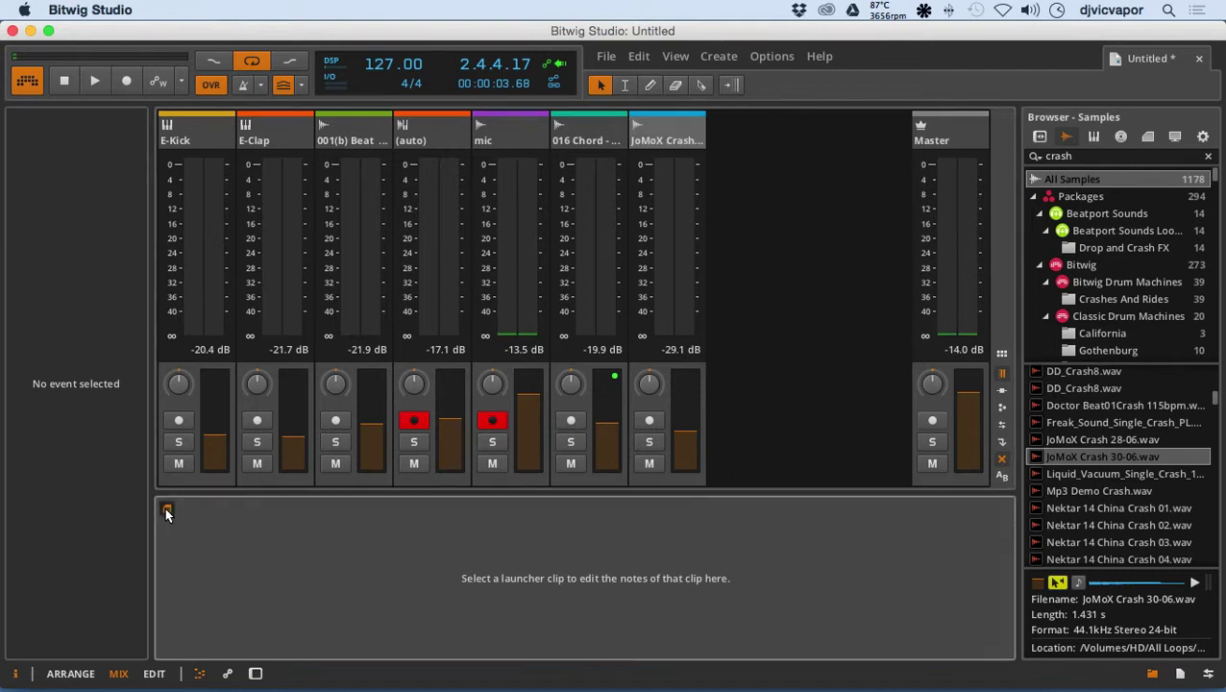
pyautogui.click(1001, 353)
pyautogui.click(1001, 354)
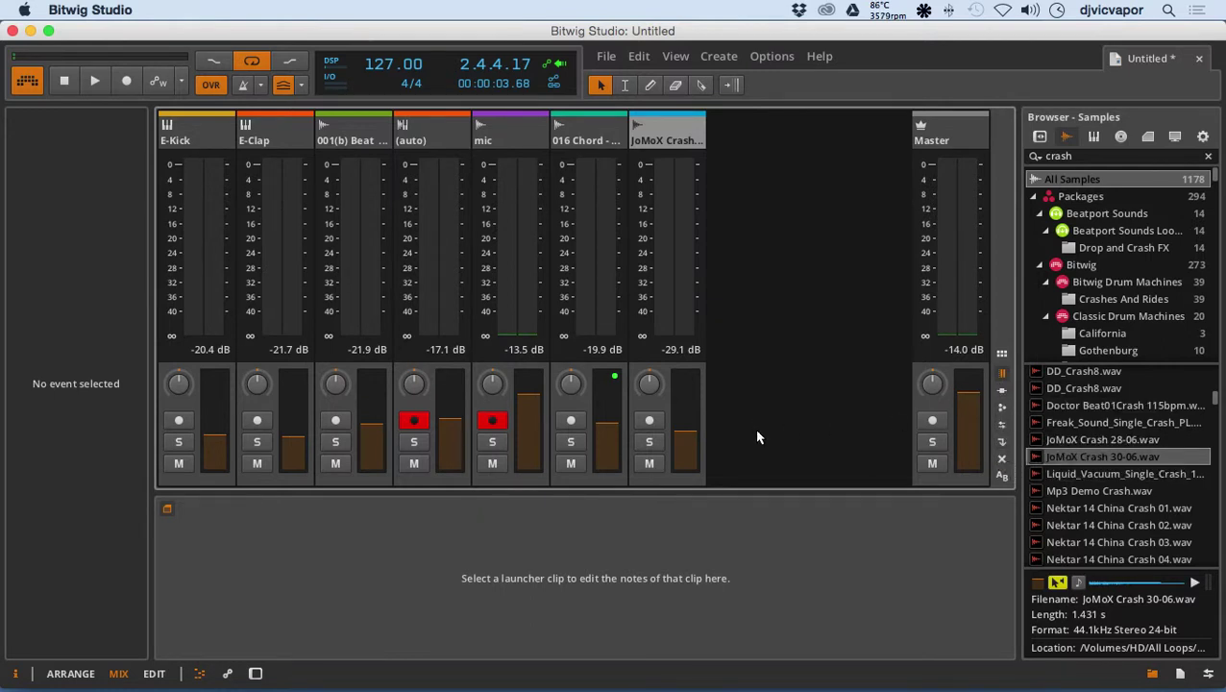
# During playback set JoMoX Crash to -20.5 dB, 016 Chord -13.4 dB, (auto) -7.26 dB, E-Clap -20.9 dB
pyautogui.press('space')
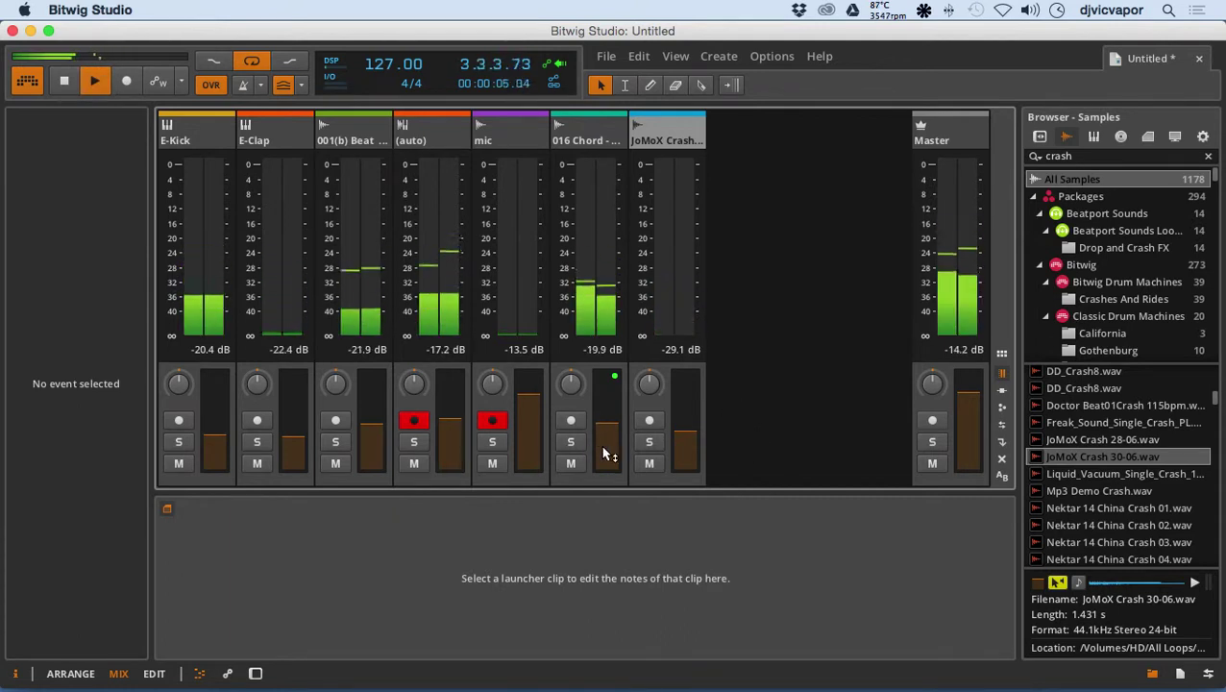
pyautogui.moveTo(683, 432); pyautogui.dragTo(682, 438)
pyautogui.moveTo(605, 424)
pyautogui.mouseDown()
pyautogui.moveTo(605, 447)
pyautogui.moveTo(604, 421)
pyautogui.mouseUp()
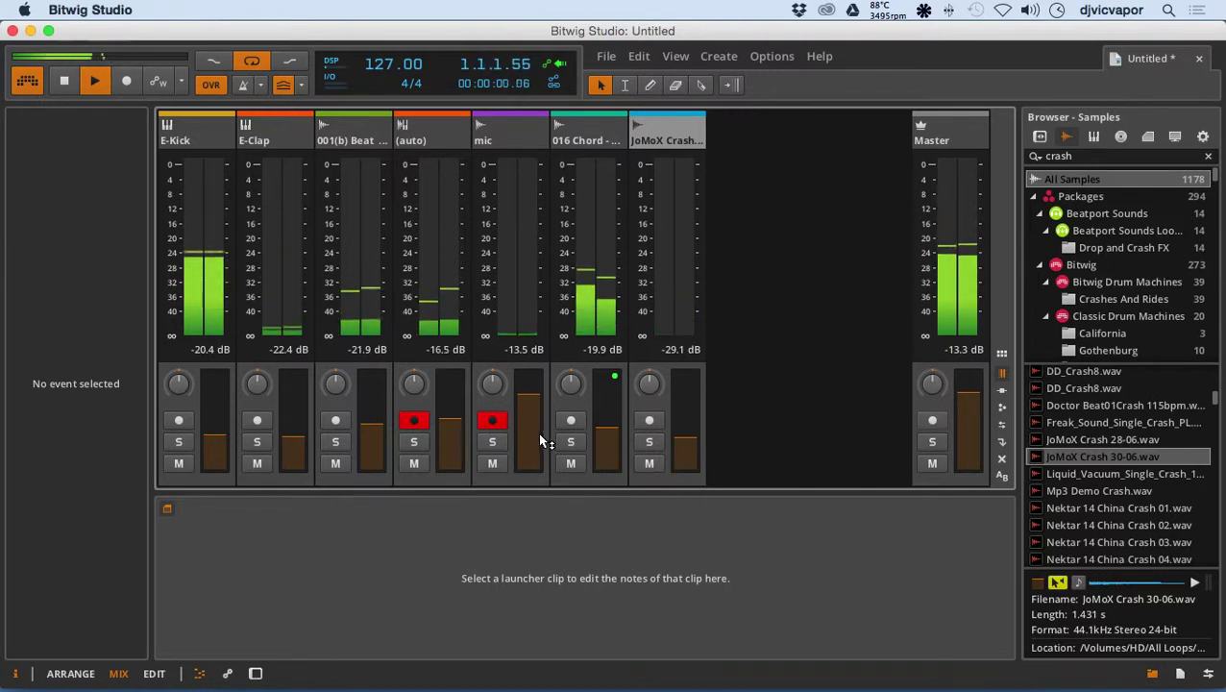
pyautogui.moveTo(446, 426)
pyautogui.mouseDown()
pyautogui.moveTo(446, 411)
pyautogui.moveTo(450, 424)
pyautogui.mouseUp()
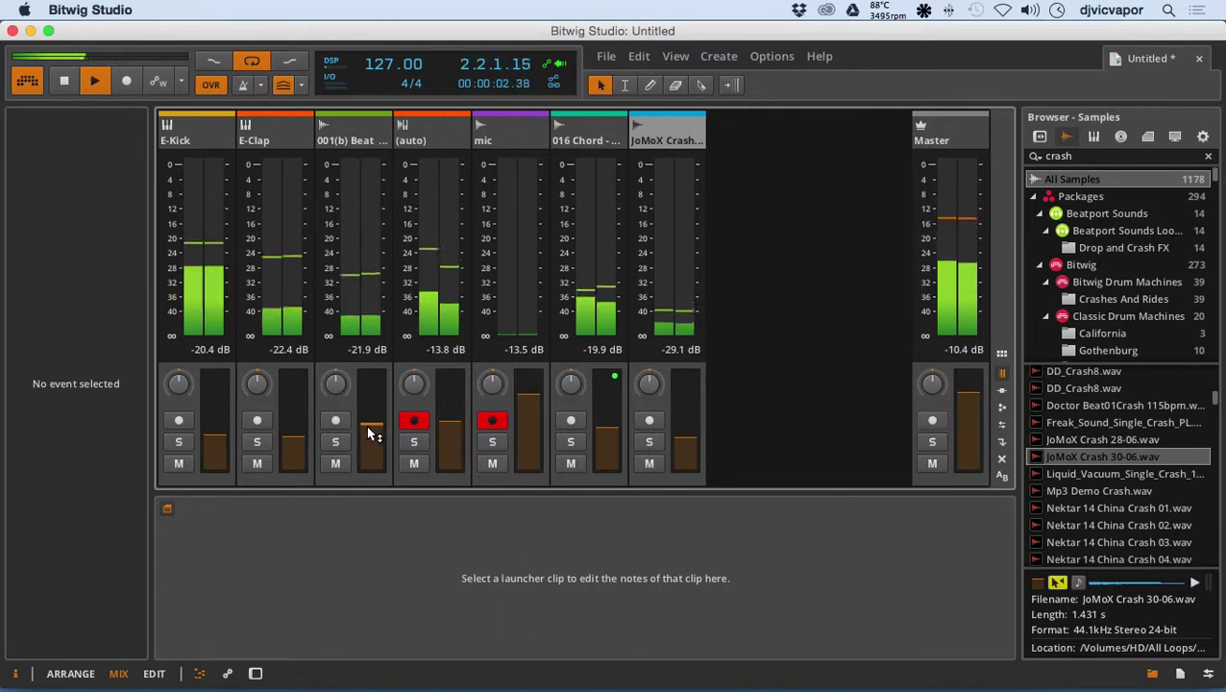
pyautogui.moveTo(305, 444); pyautogui.dragTo(221, 437)
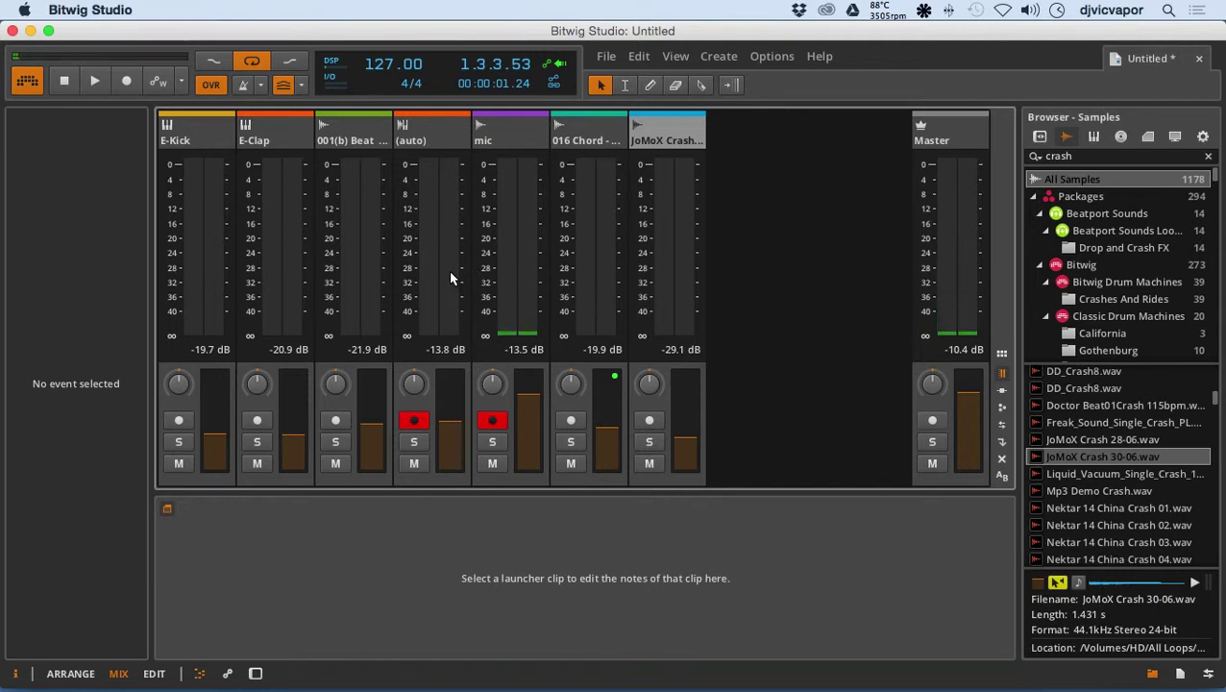
# Return to the ARRANGE layout, mute the JoMoX Crash 30-06 track, and hide the mixer panel
pyautogui.click(255, 674)
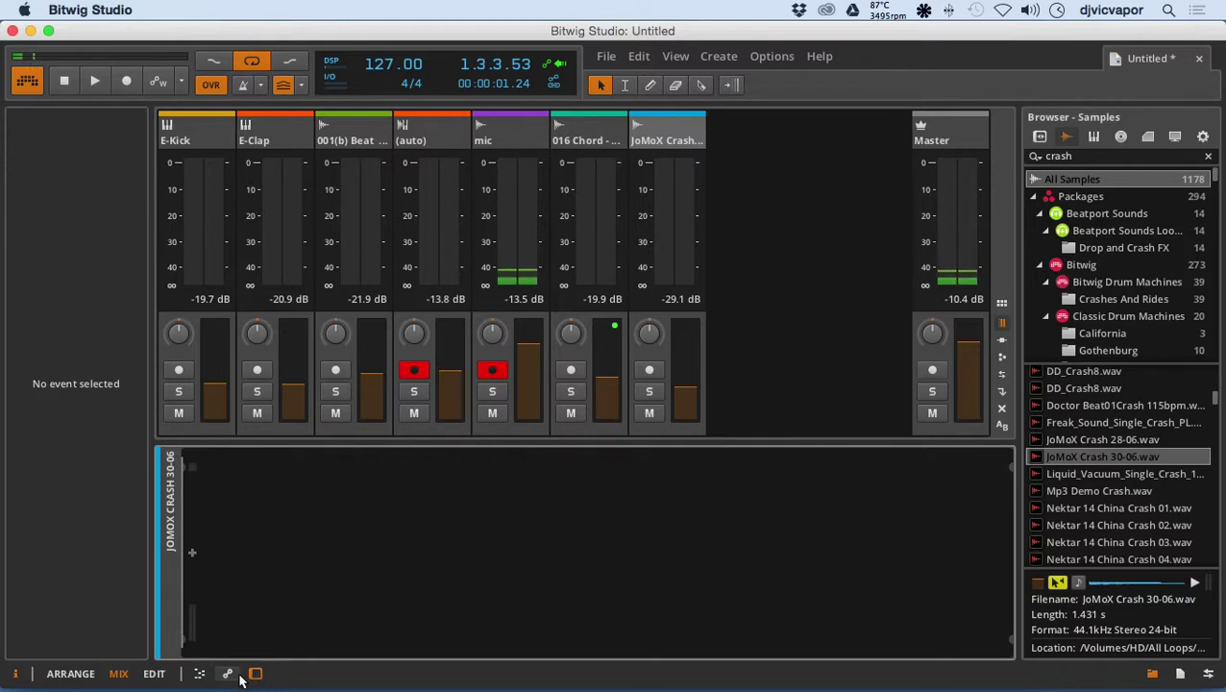
pyautogui.click(254, 673)
pyautogui.click(77, 674)
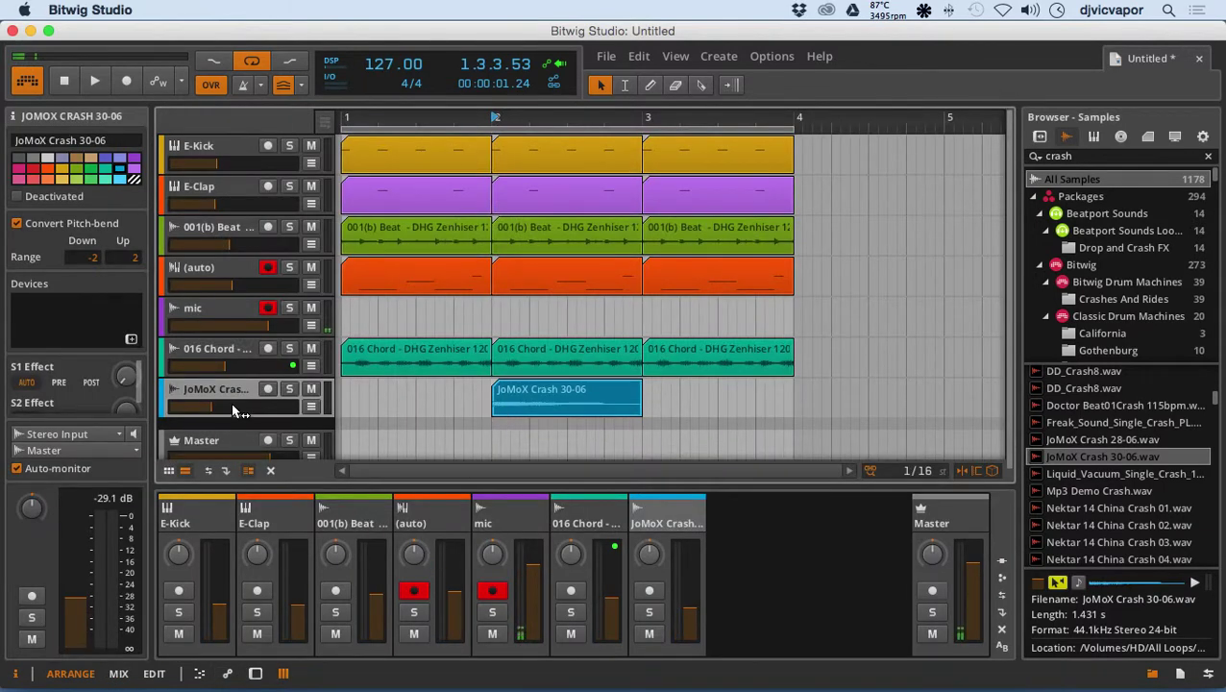
pyautogui.click(311, 388)
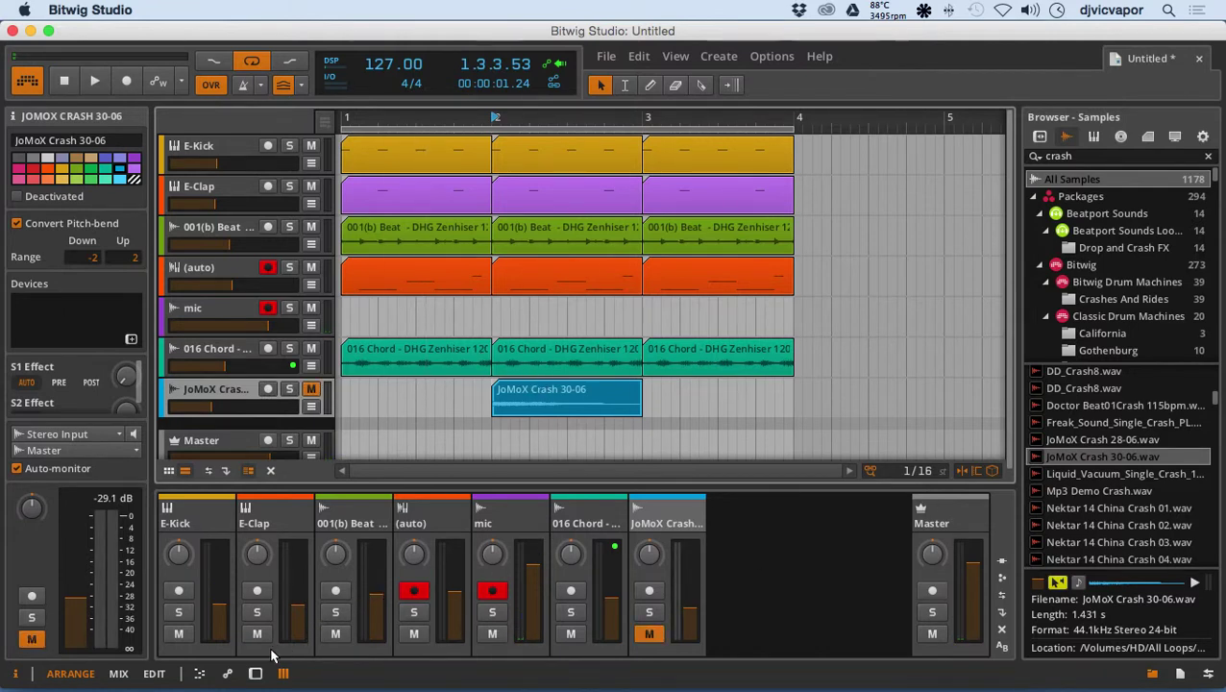
pyautogui.click(257, 674)
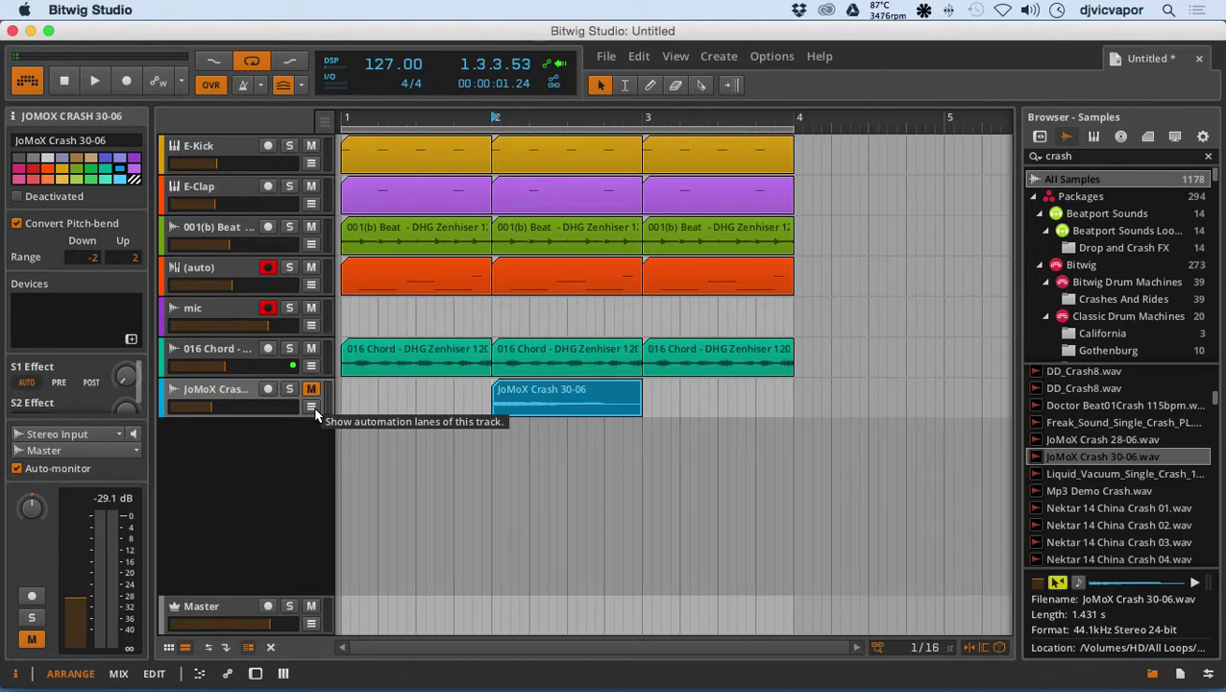
# Bounce the first (auto) clip to audio with the Pre-Fader source, creating the Audio 8 track
pyautogui.click(377, 285)
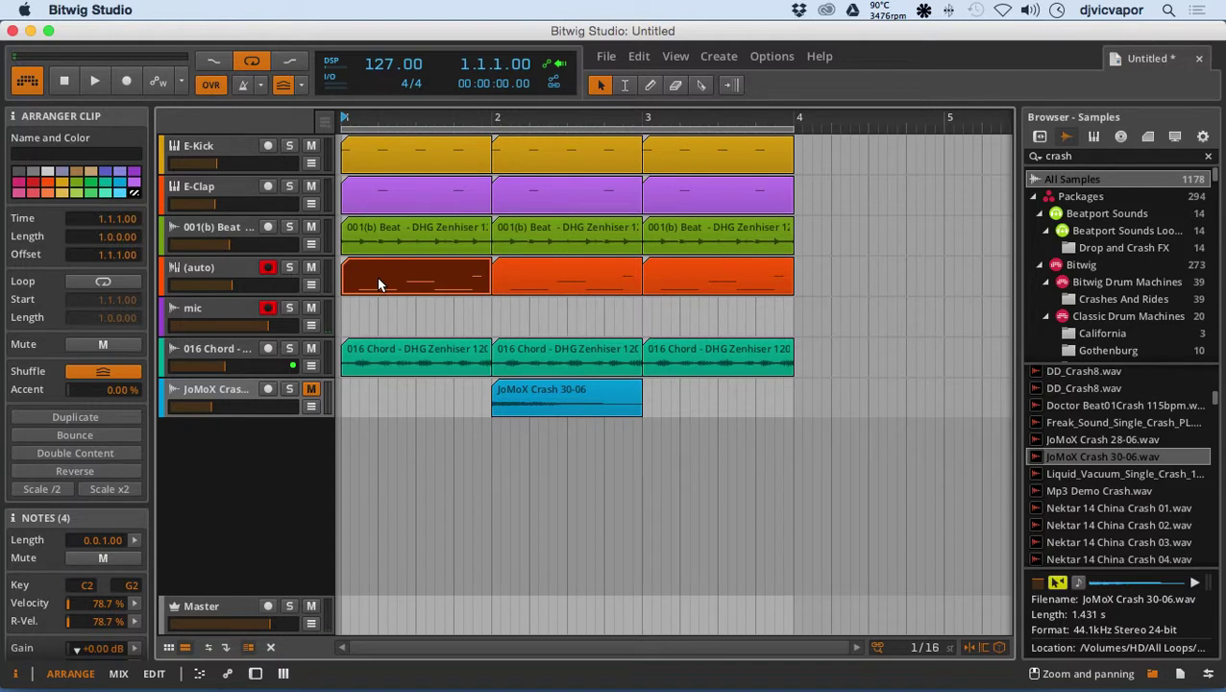
pyautogui.click(608, 60)
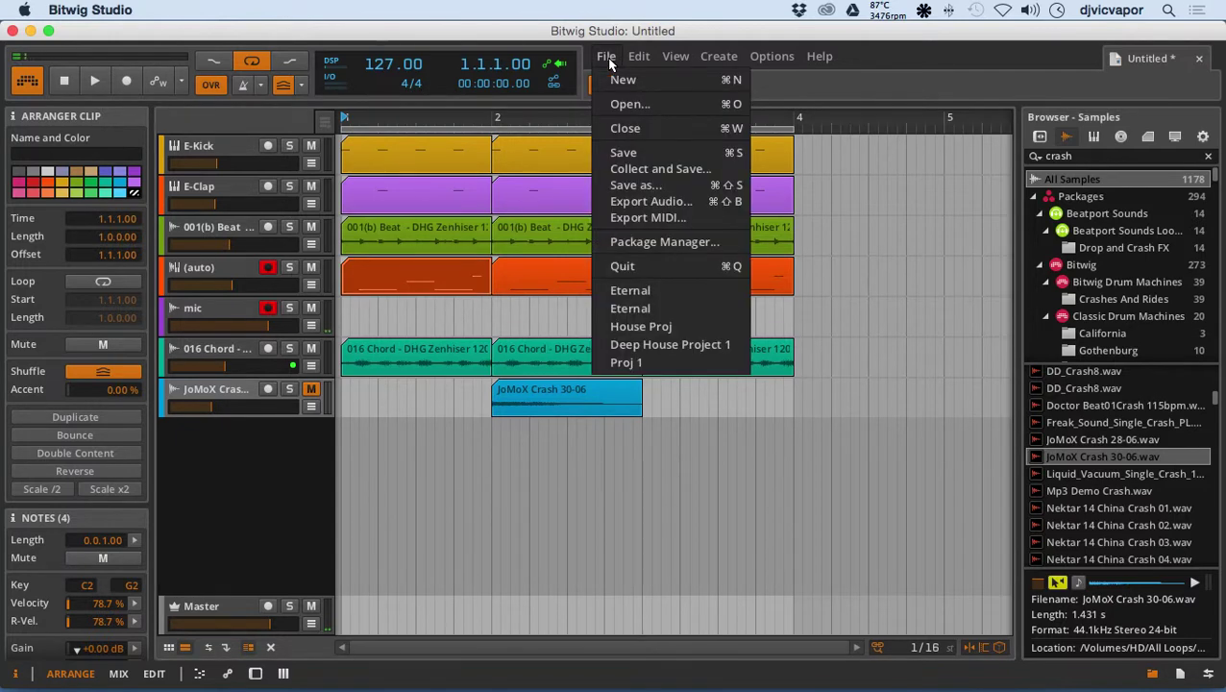
pyautogui.click(394, 280)
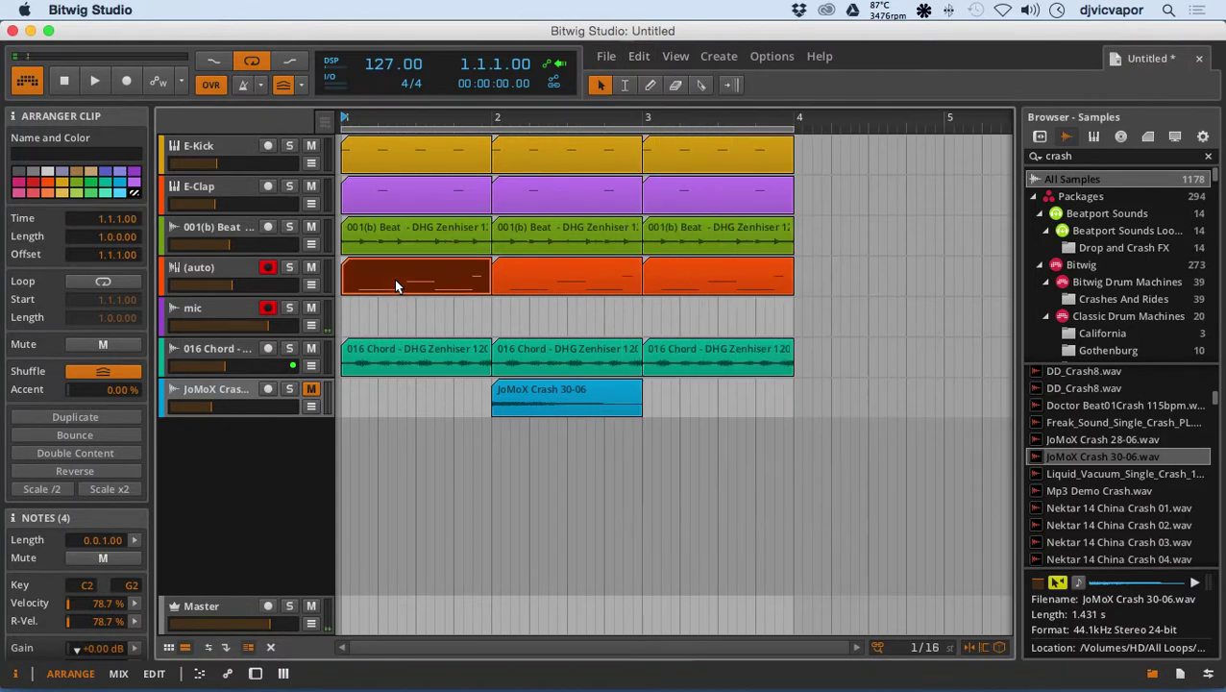
pyautogui.rightClick(396, 278)
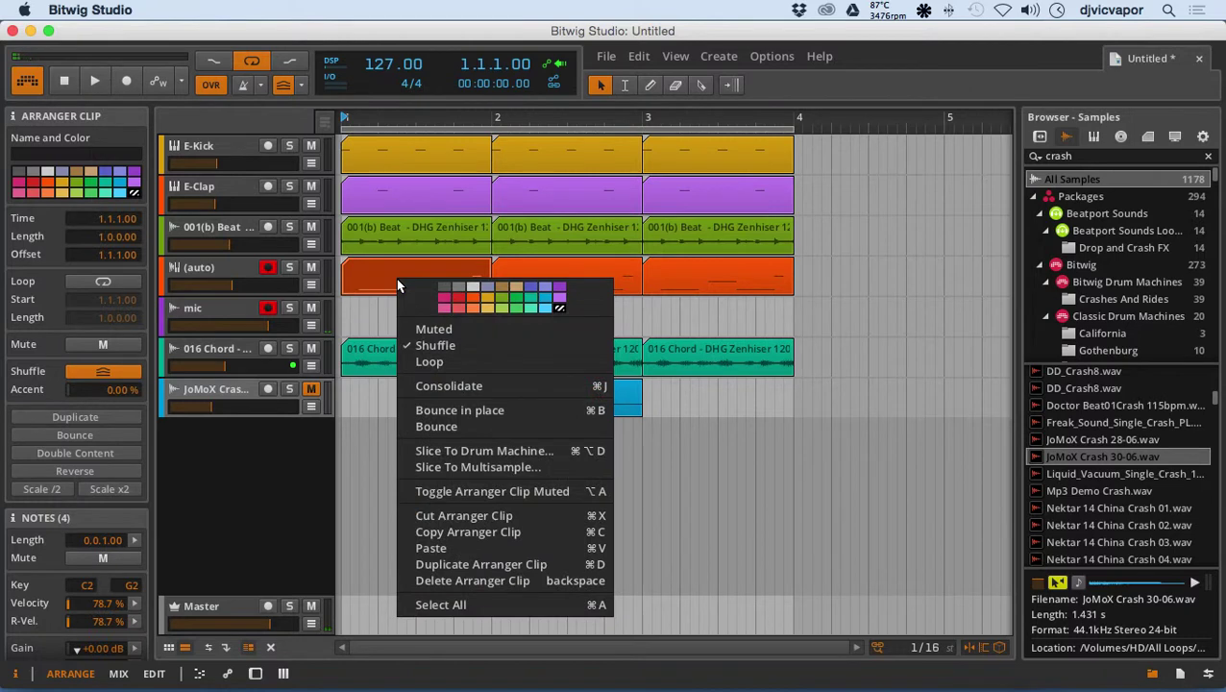
pyautogui.click(439, 427)
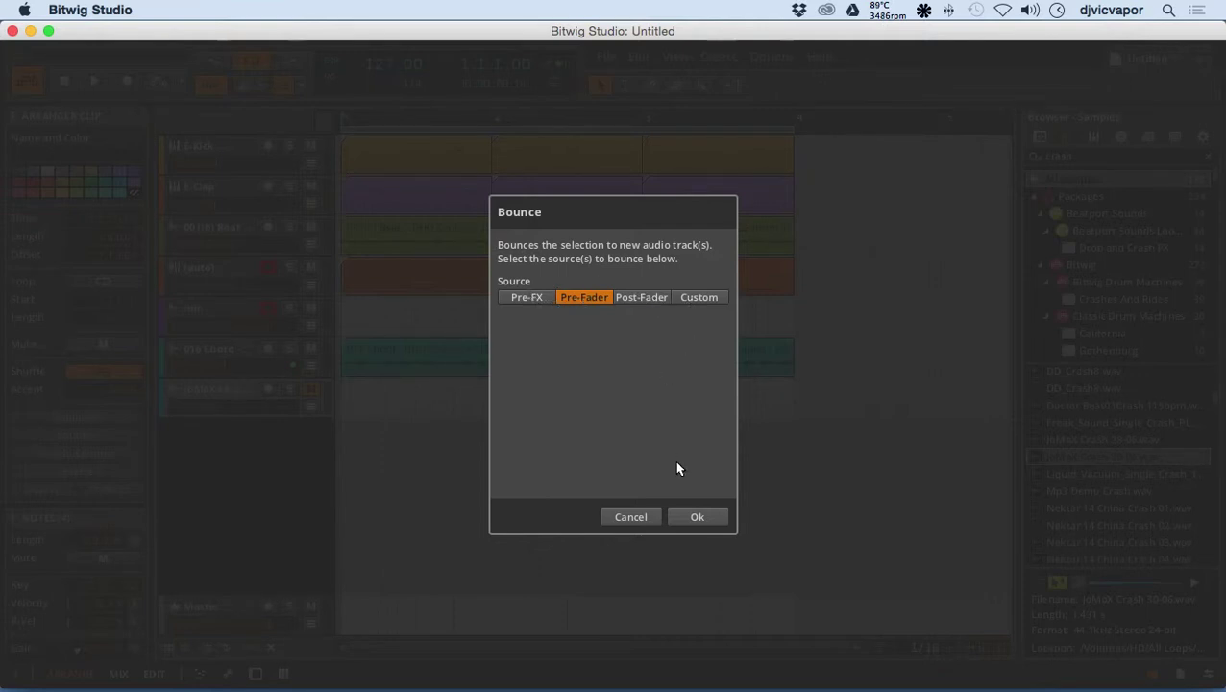
pyautogui.click(688, 515)
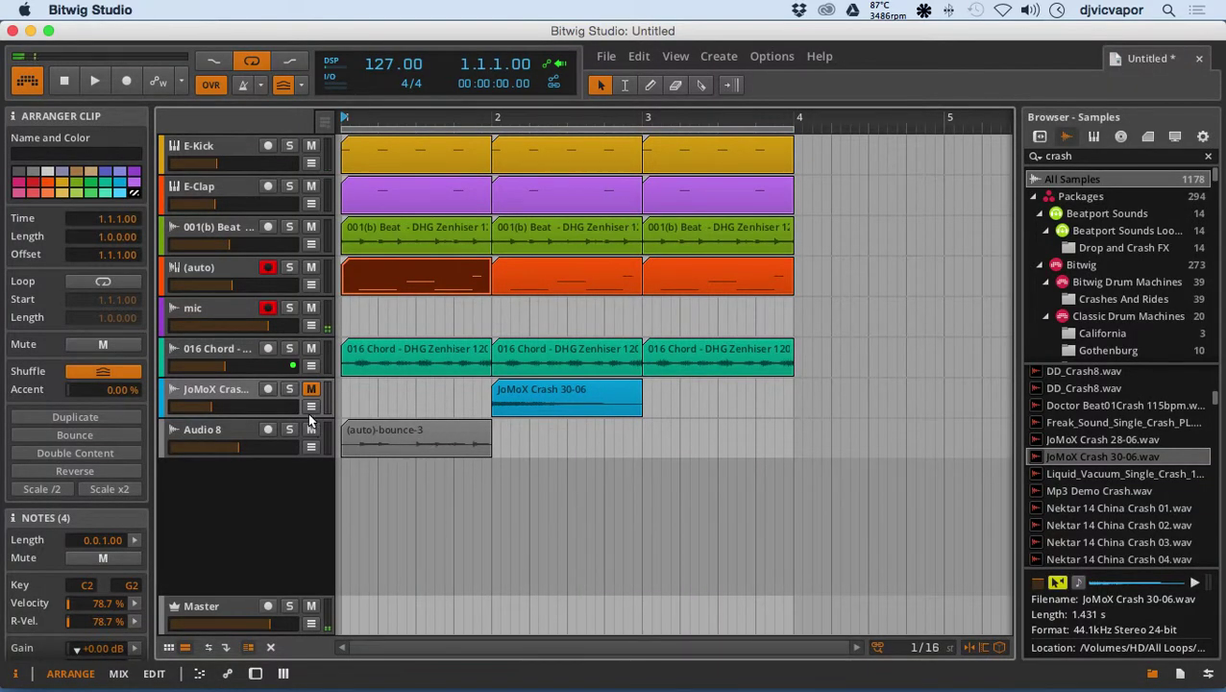
# Mute the original (auto) track, shorten the loop to bar 1, and play it once before stopping
pyautogui.click(311, 268)
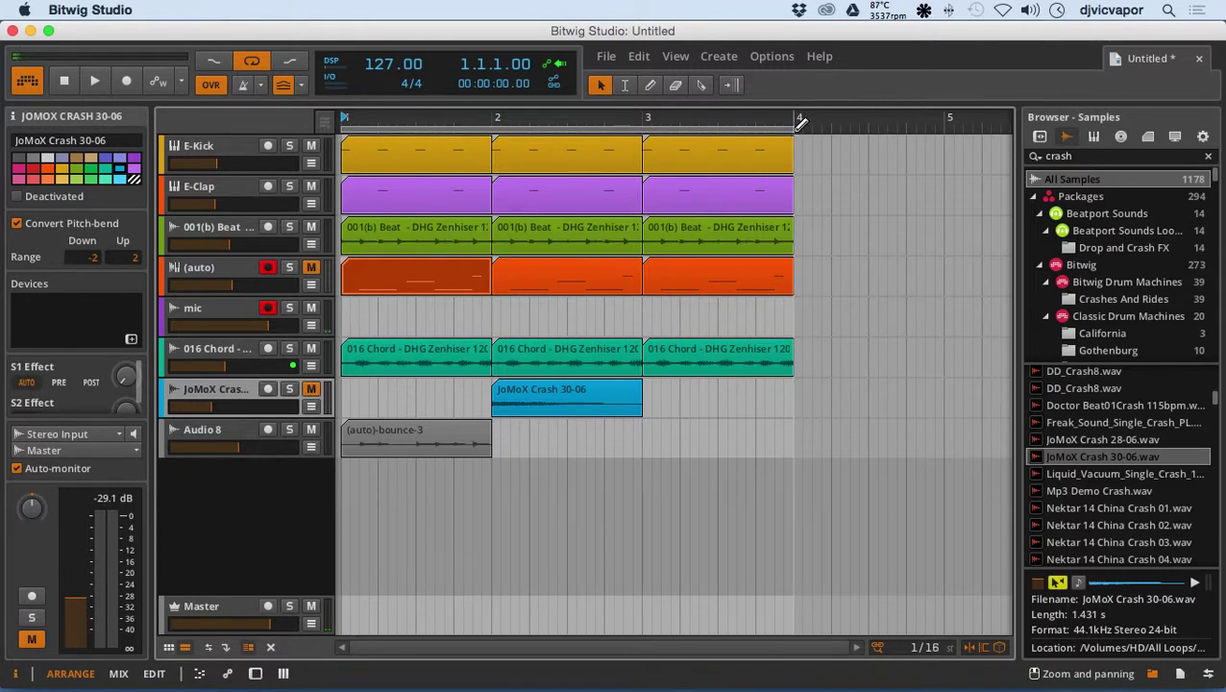
pyautogui.moveTo(798, 126); pyautogui.dragTo(490, 133)
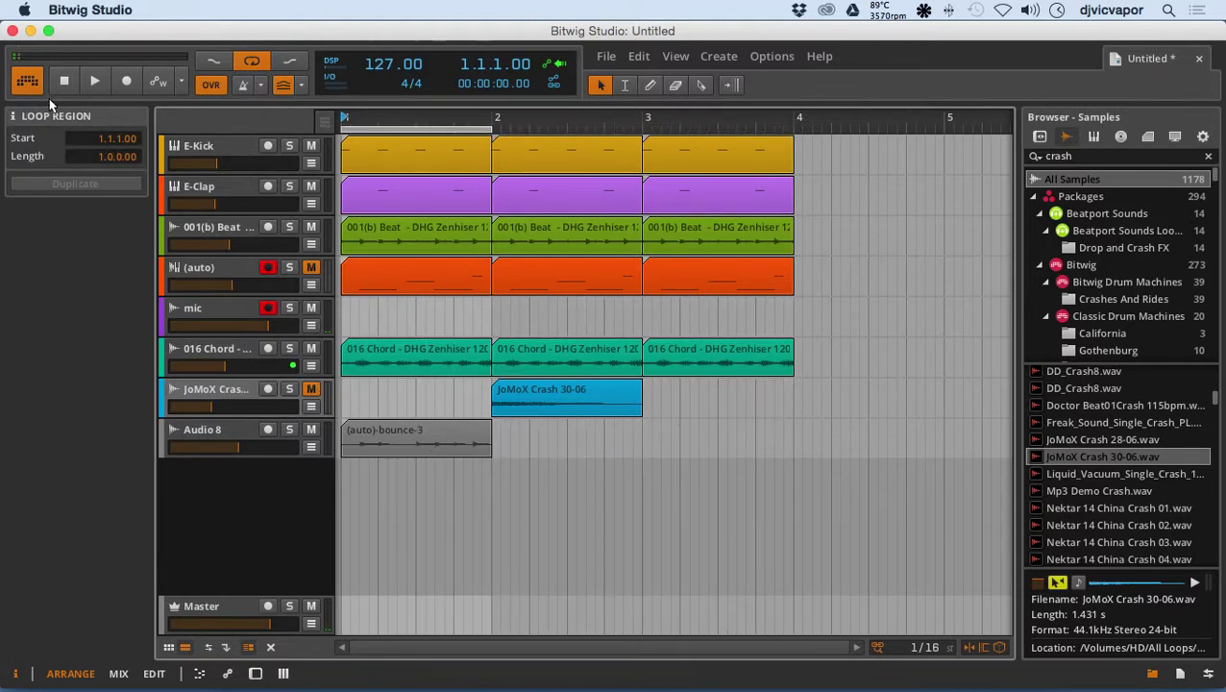
pyautogui.click(95, 81)
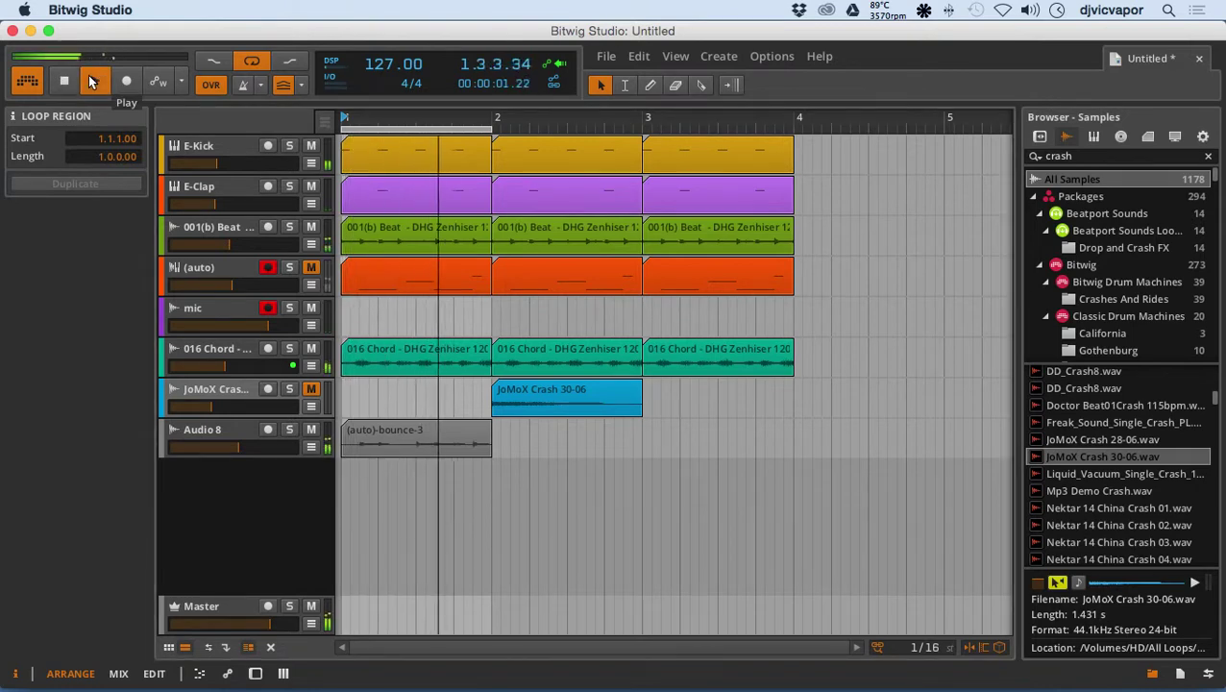
pyautogui.click(59, 85)
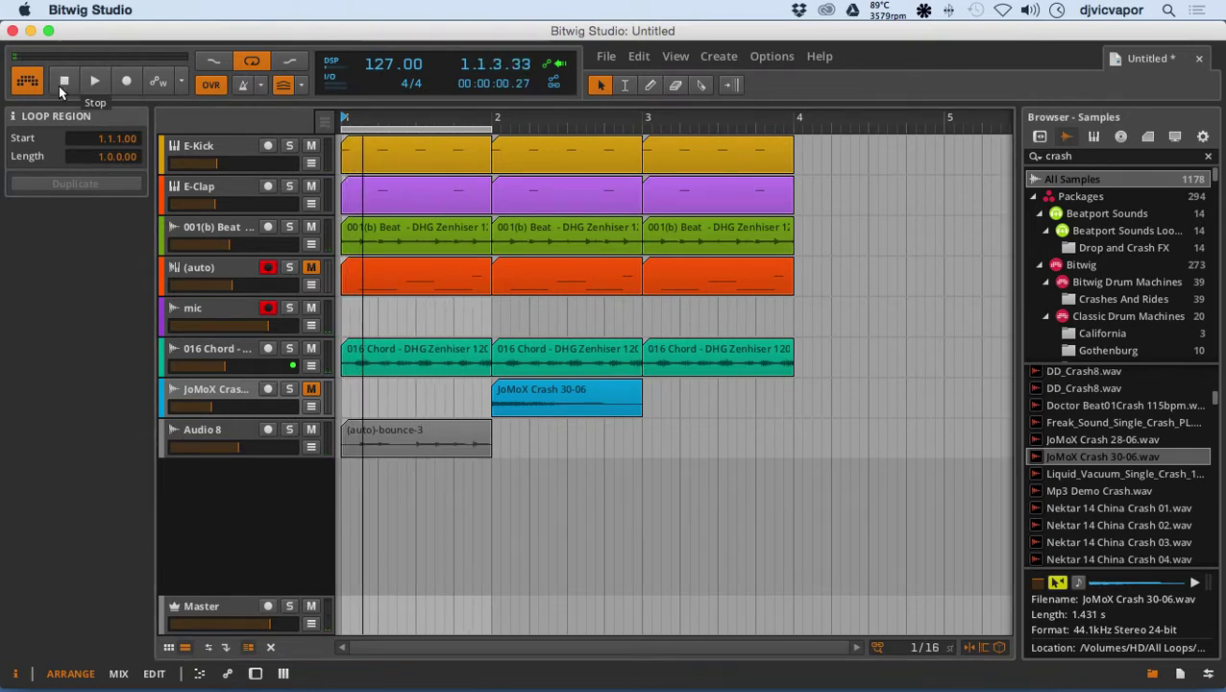
# Open (auto)-bounce-3 in the audio editor and reverse a short slice around beat 1.3
pyautogui.doubleClick(389, 438)
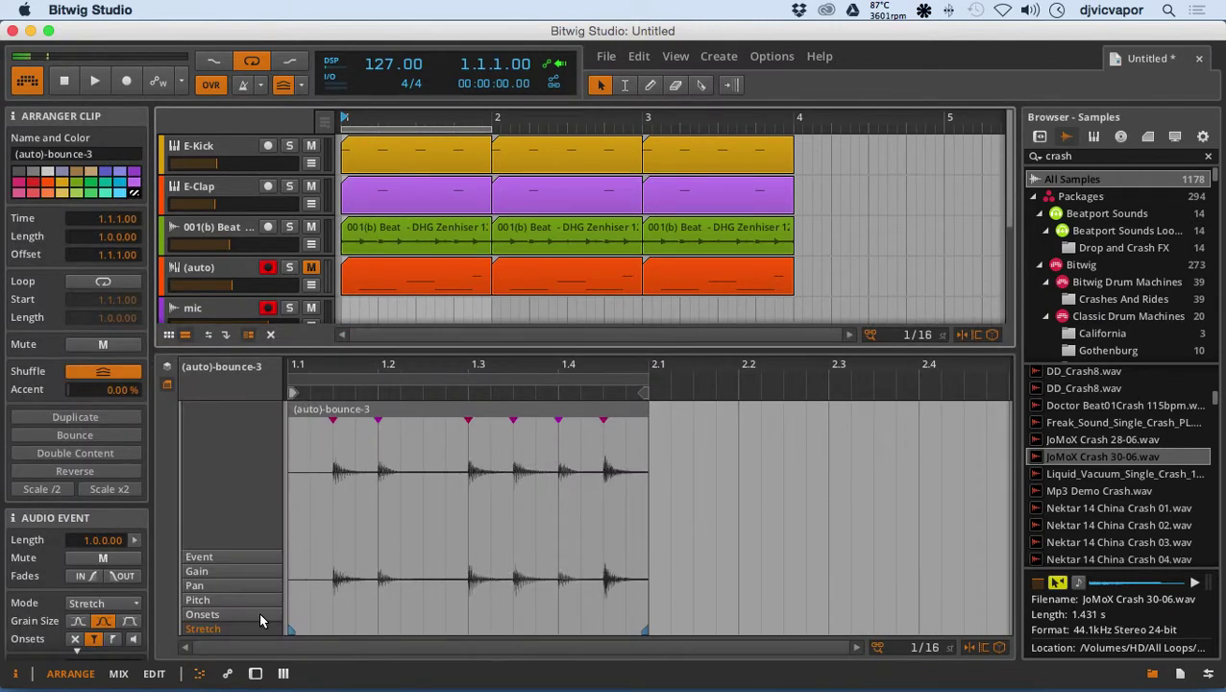
pyautogui.click(627, 85)
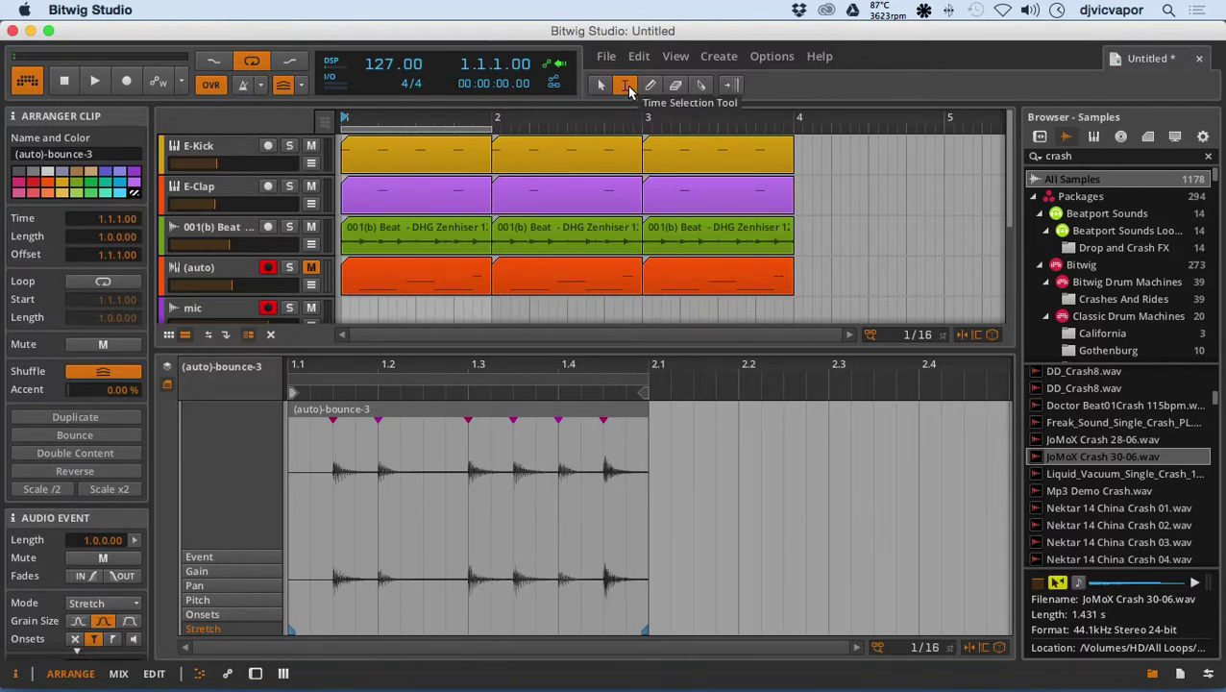
pyautogui.click(494, 565)
pyautogui.moveTo(492, 565); pyautogui.dragTo(469, 569)
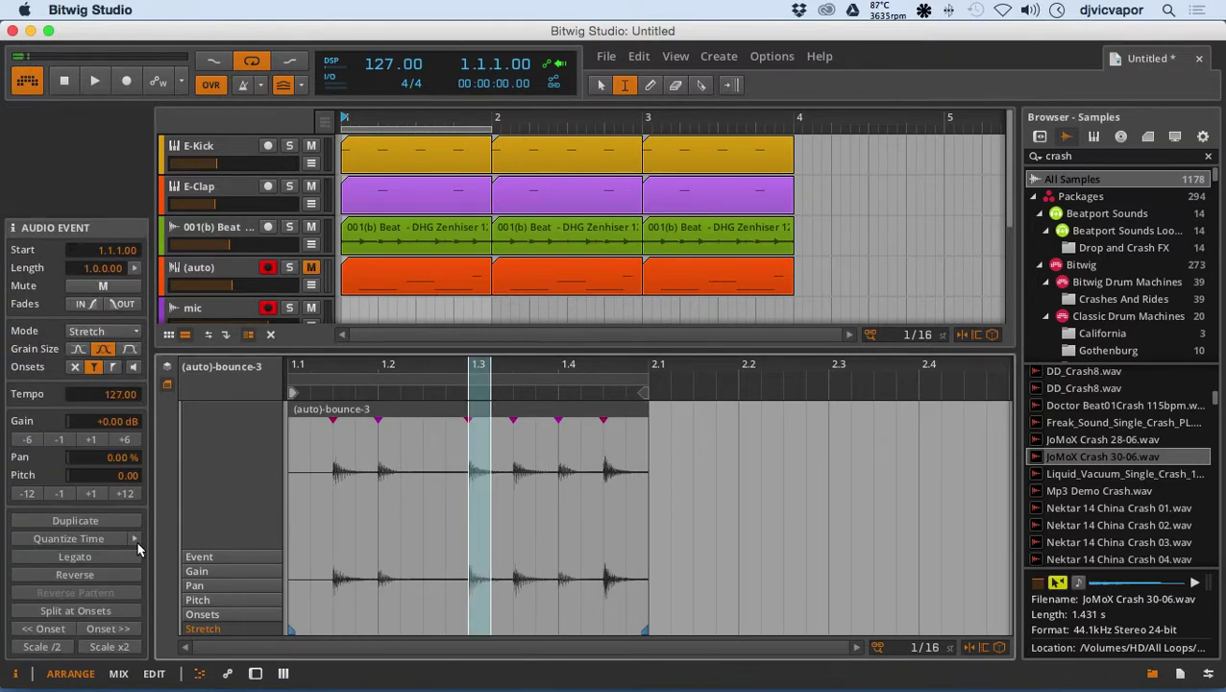
pyautogui.click(84, 575)
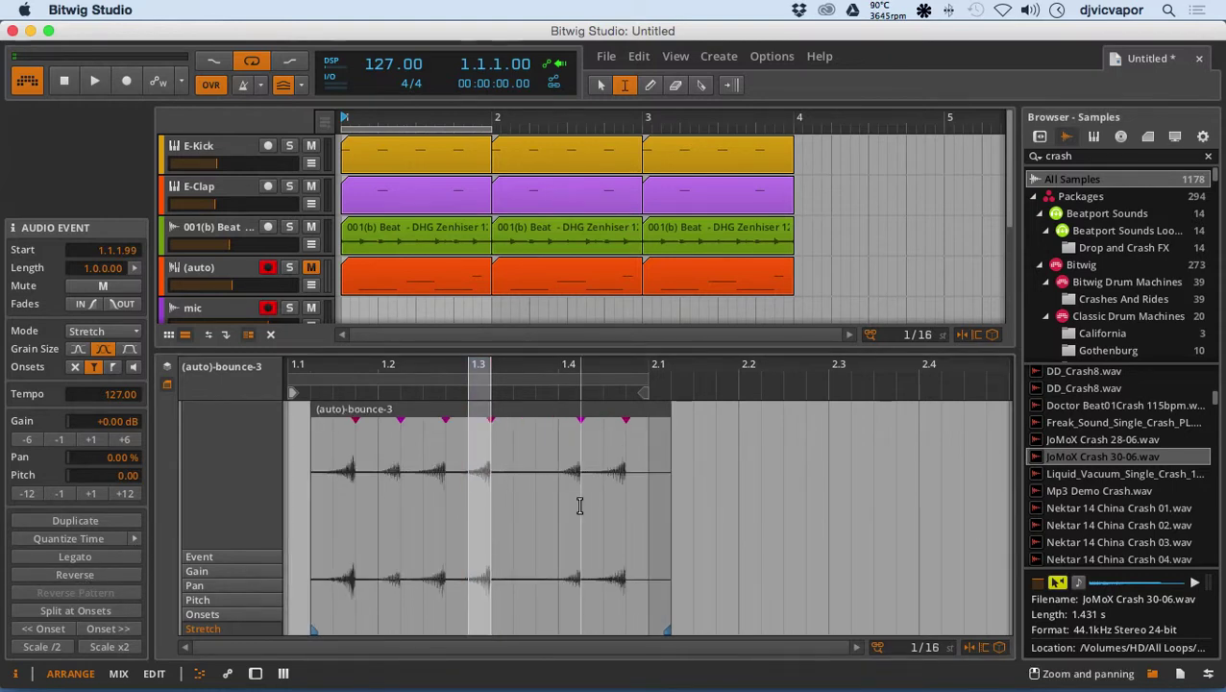
# Reverse a short slice just after beat 1.4, then play and stop to hear it
pyautogui.moveTo(581, 506); pyautogui.dragTo(564, 504)
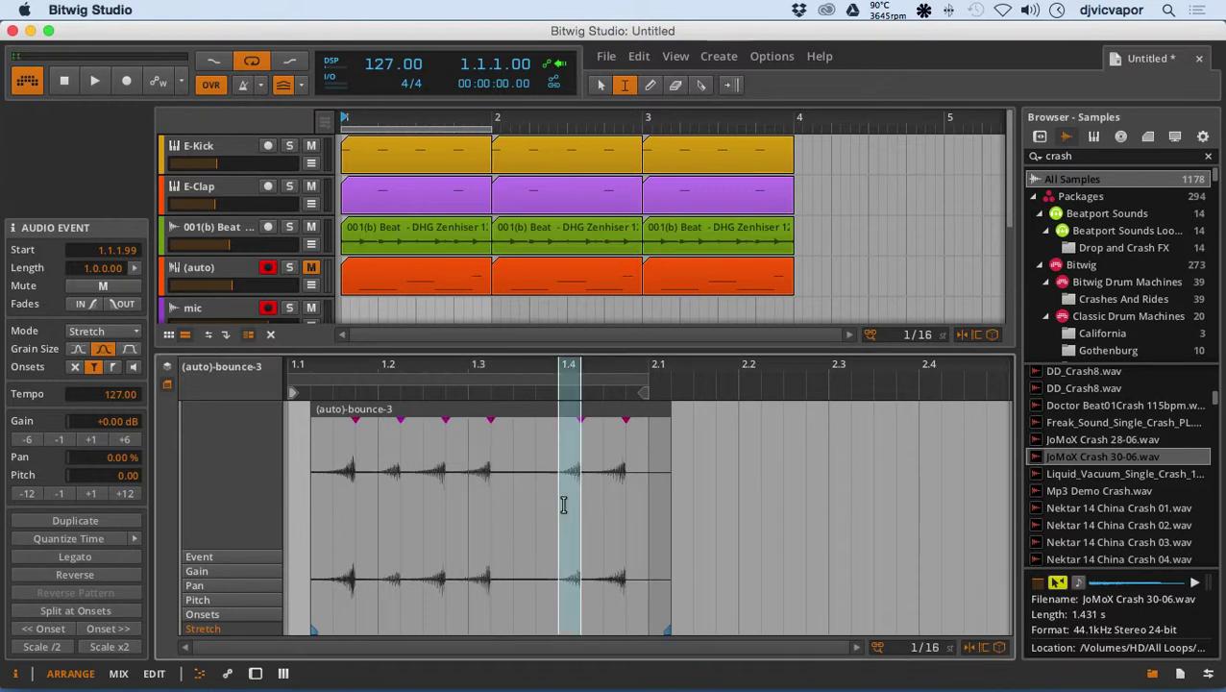
pyautogui.click(71, 573)
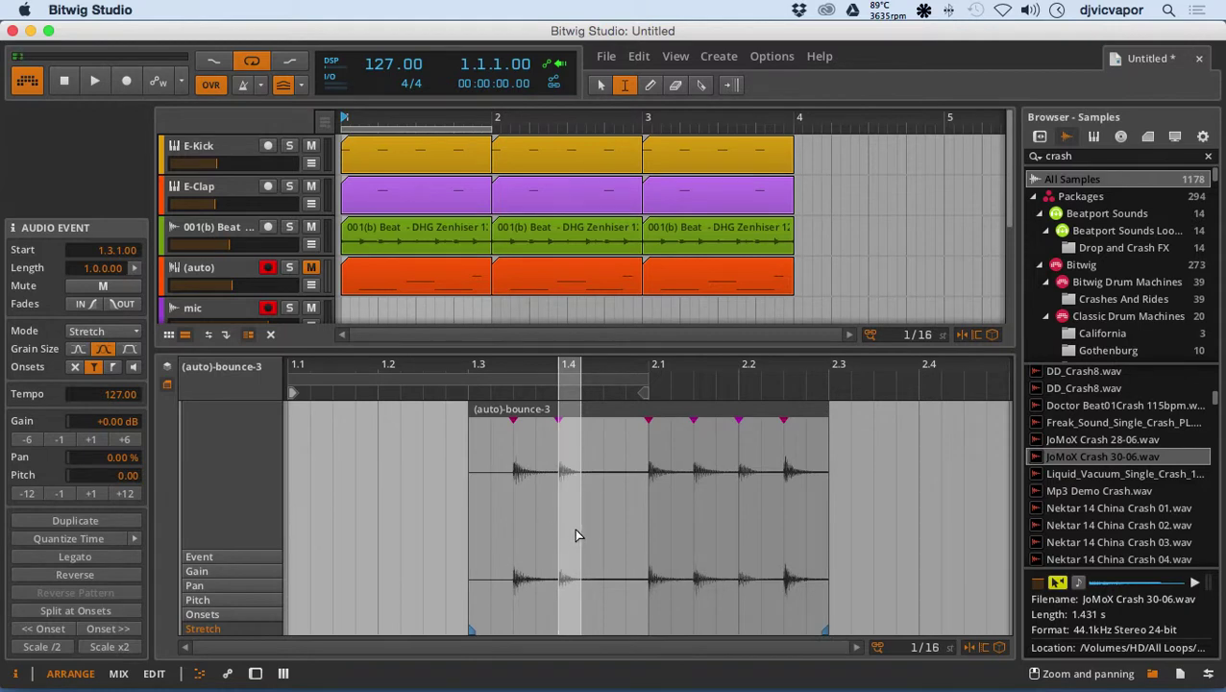
pyautogui.click(67, 574)
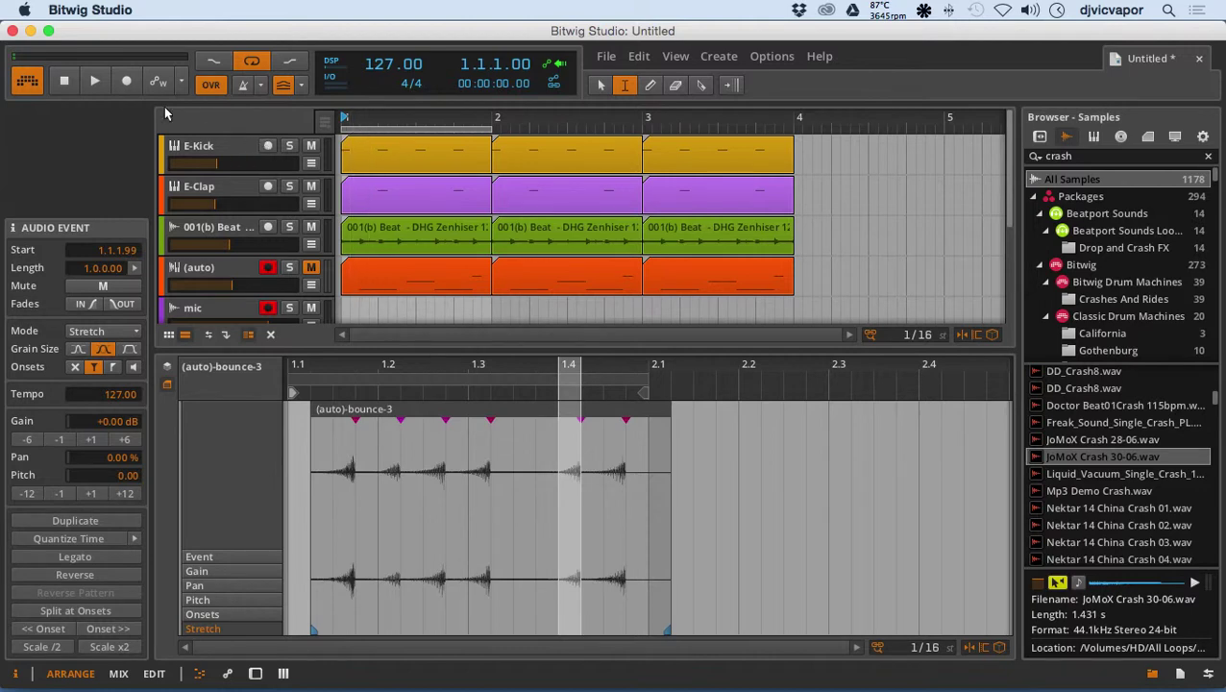
pyautogui.click(99, 81)
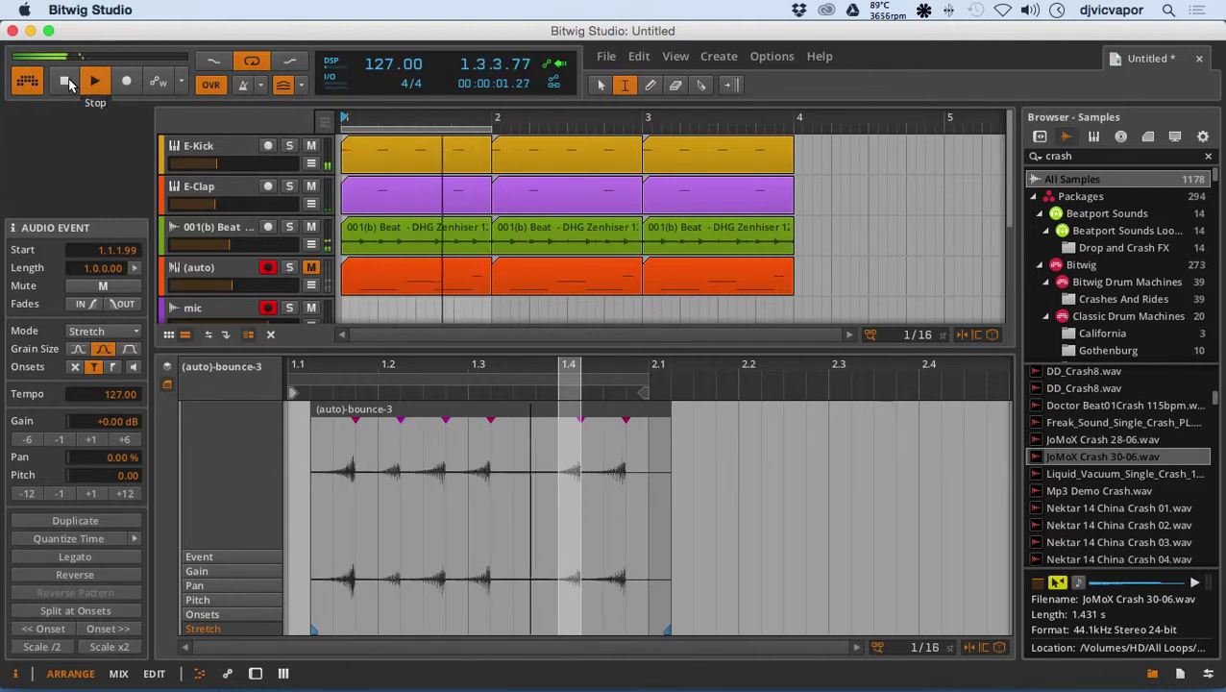
pyautogui.click(65, 82)
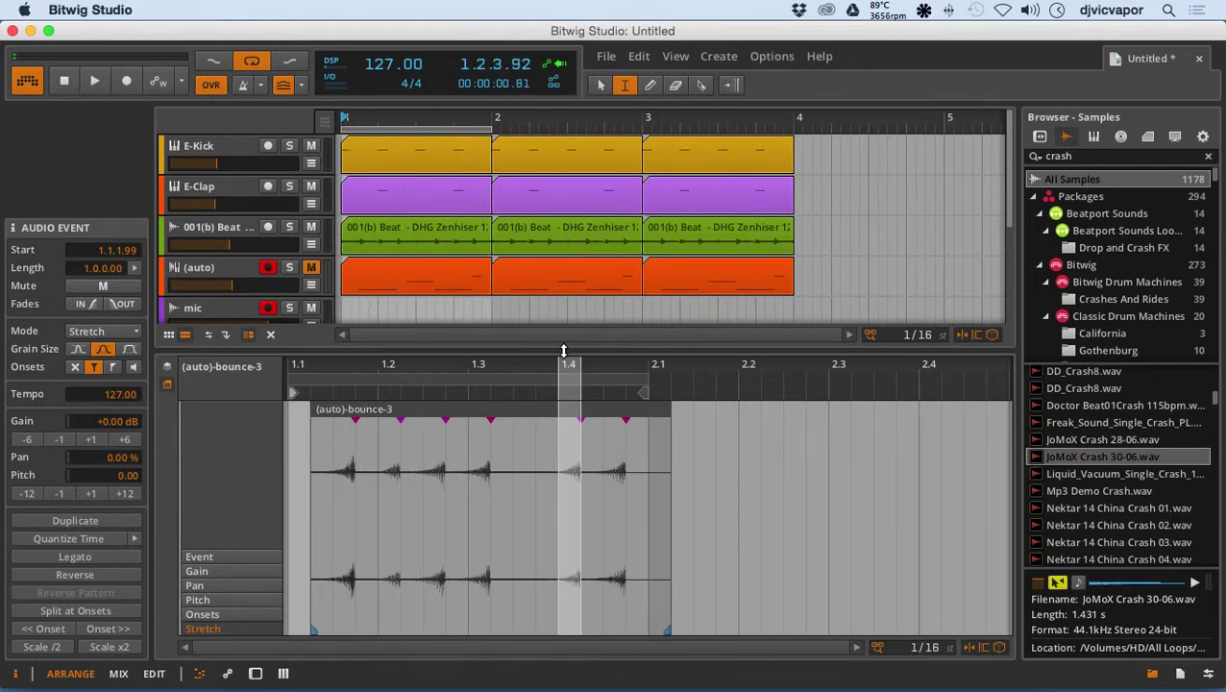
# Enlarge the arrangement and delete the Audio 8 track with its clip
pyautogui.moveTo(566, 351); pyautogui.dragTo(536, 504)
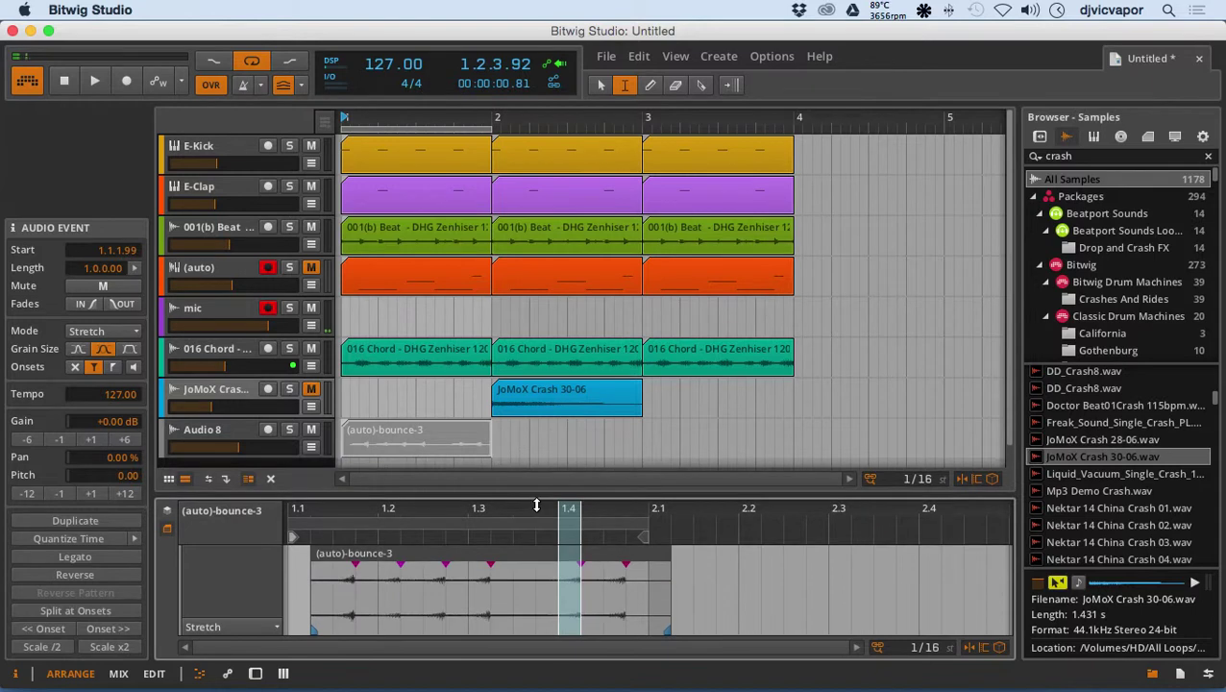
pyautogui.click(234, 432)
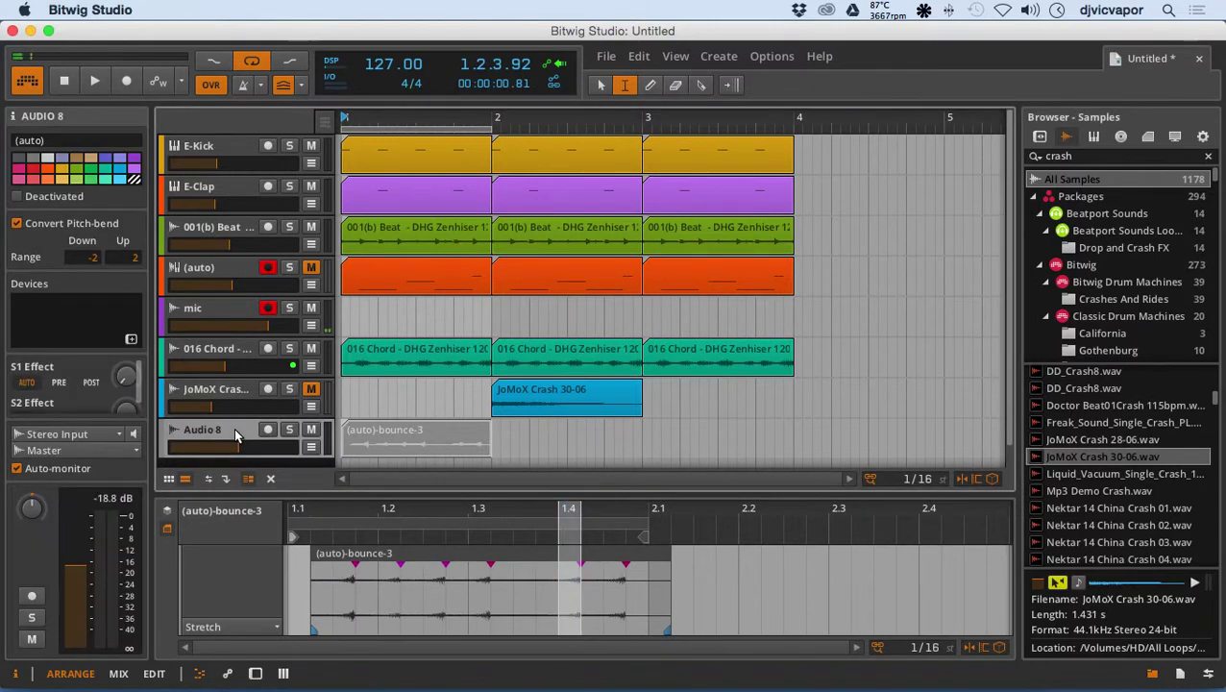
pyautogui.press('Delete')
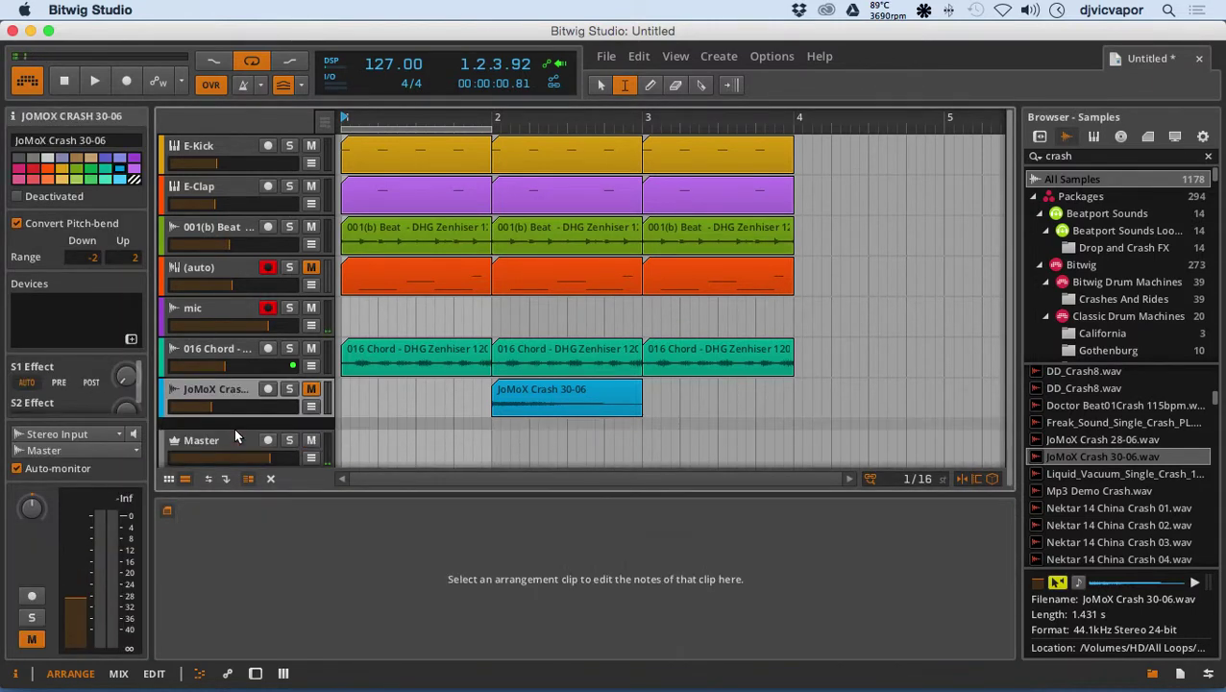
# Close the editor and bounce the first (auto) MIDI clip in place into (auto)-bounce-4
pyautogui.click(255, 674)
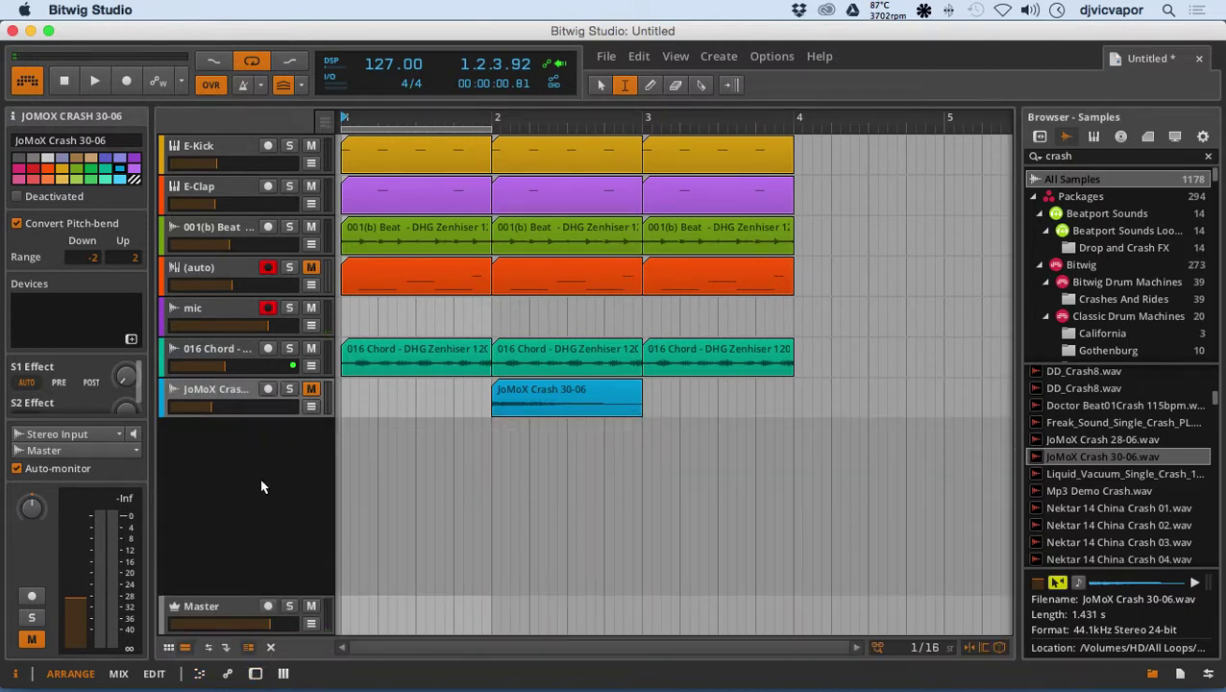
pyautogui.click(369, 285)
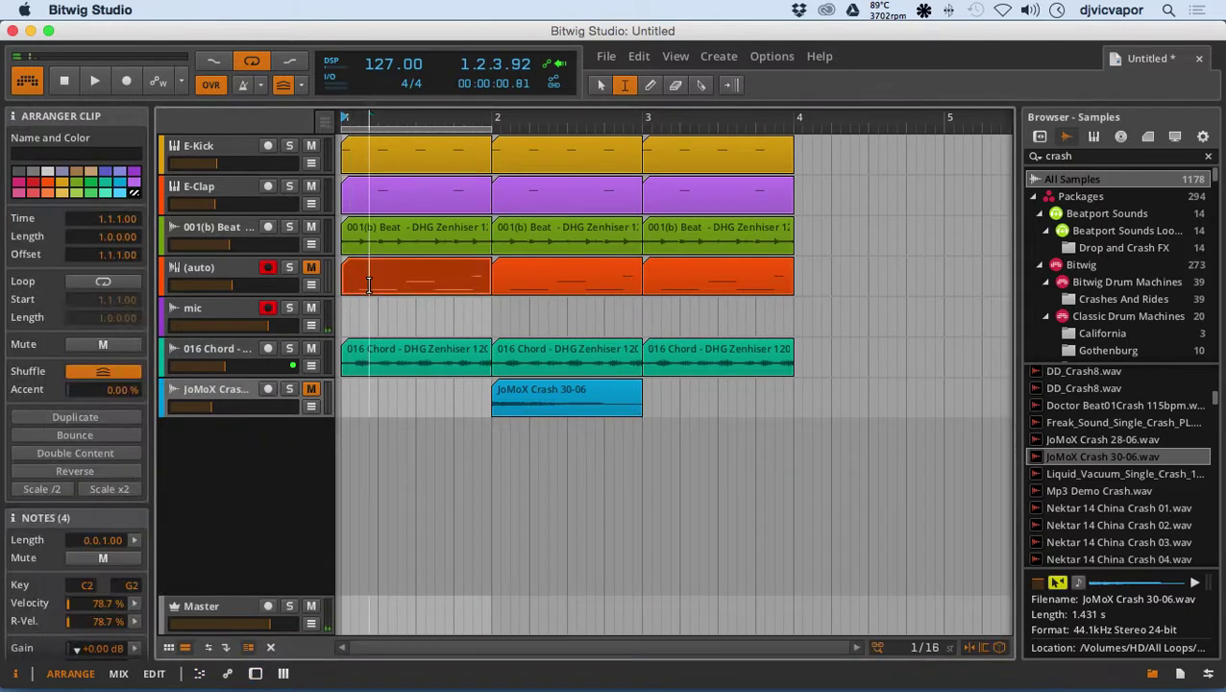
pyautogui.rightClick(376, 276)
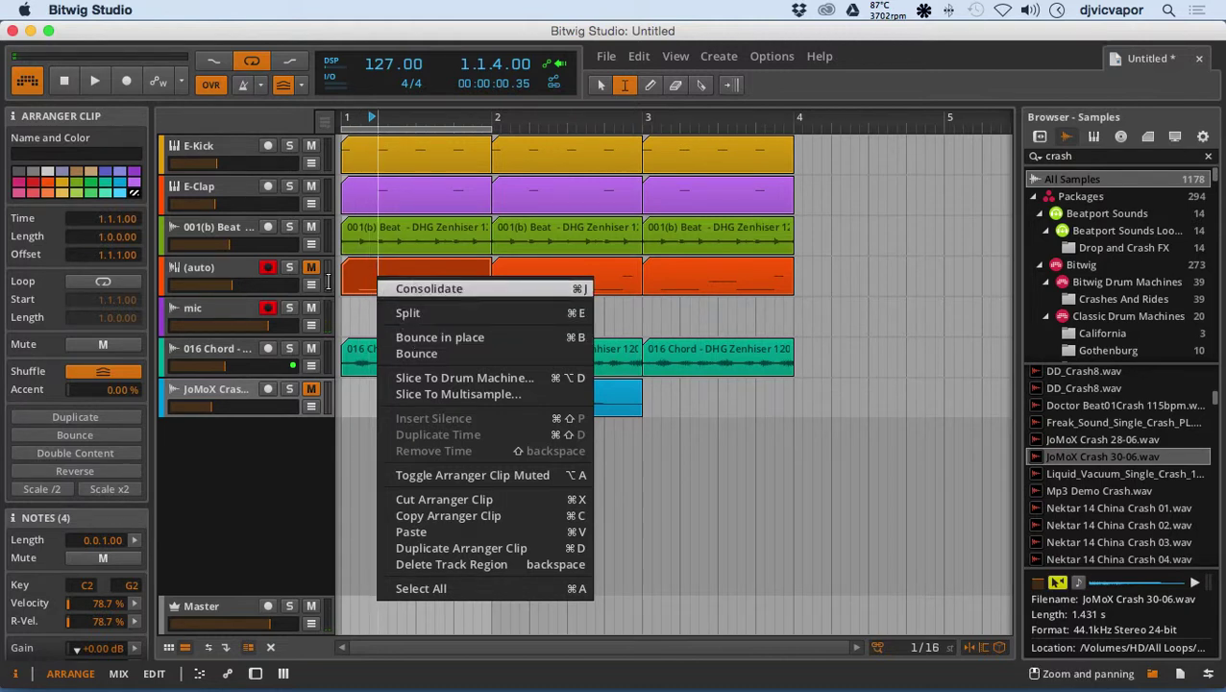
pyautogui.click(432, 338)
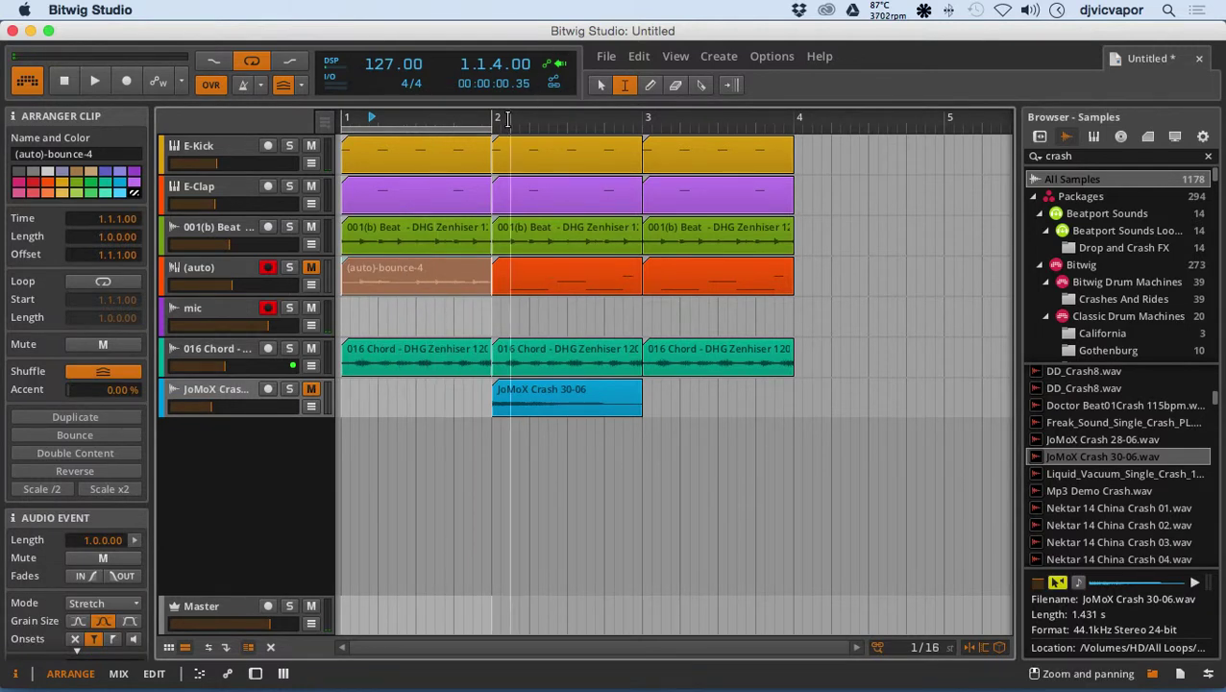
# Extend the loop region to span bars 1 to 3 and start playback
pyautogui.moveTo(493, 277); pyautogui.dragTo(595, 276)
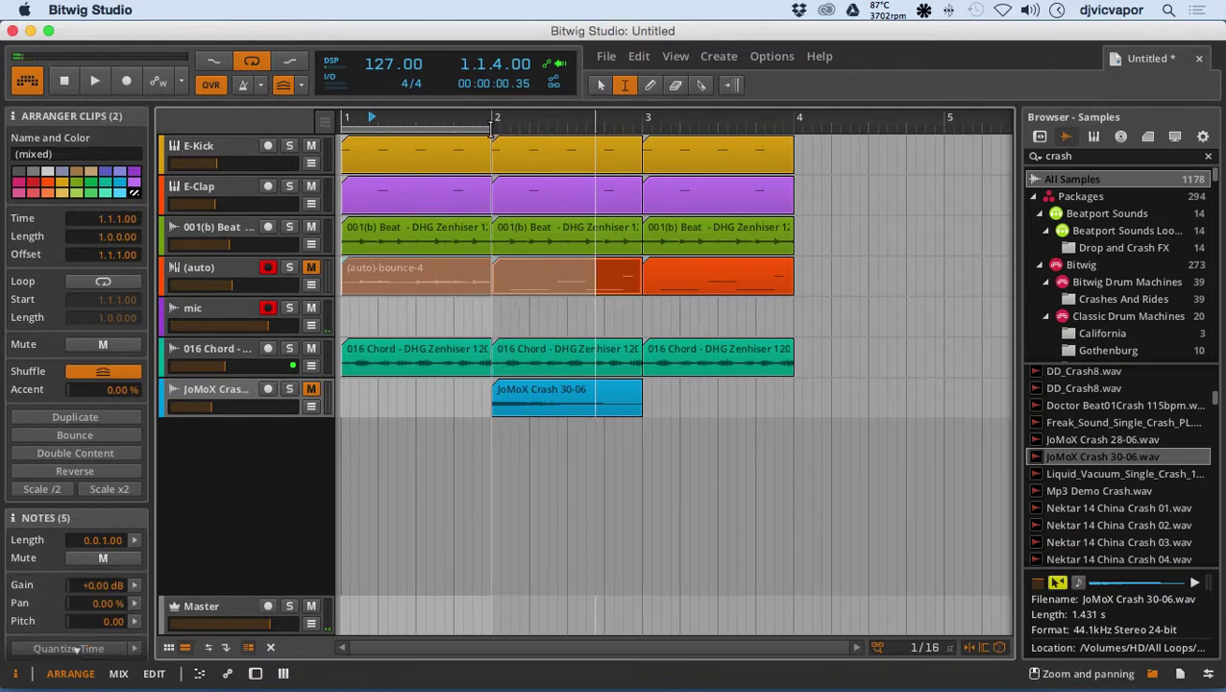
pyautogui.click(595, 87)
pyautogui.moveTo(492, 127); pyautogui.dragTo(641, 132)
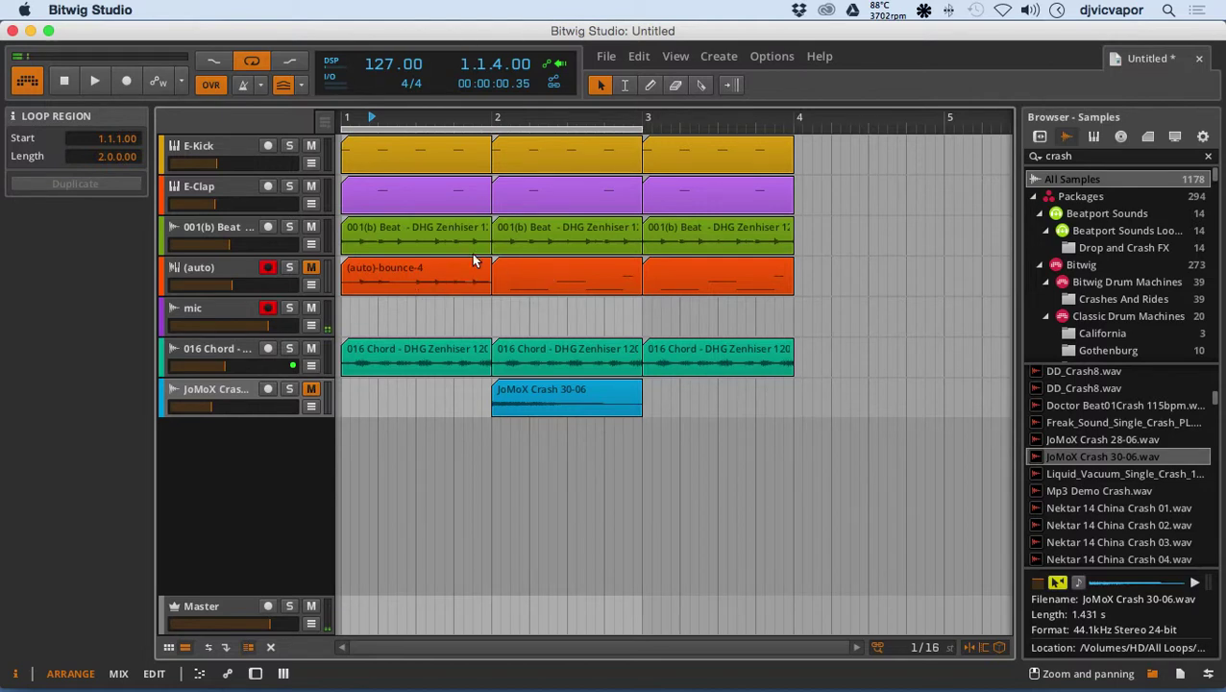
pyautogui.click(95, 83)
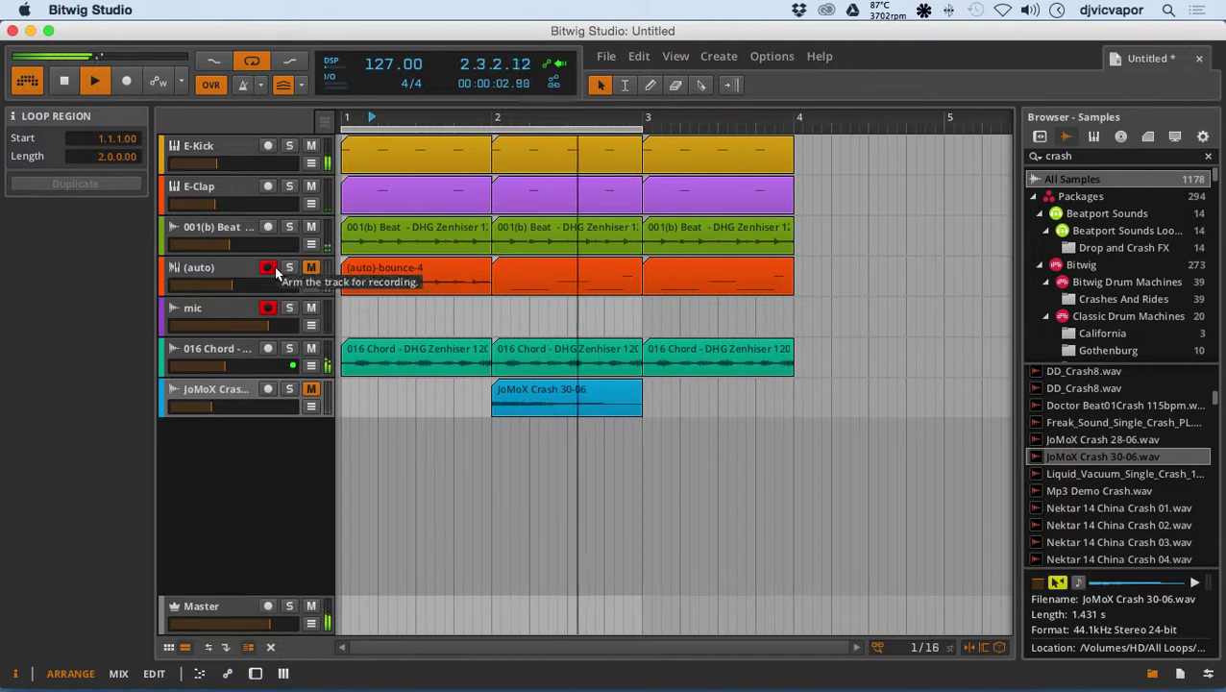
# Open the (auto)-bounce-4 clip in the audio editor
pyautogui.click(376, 411)
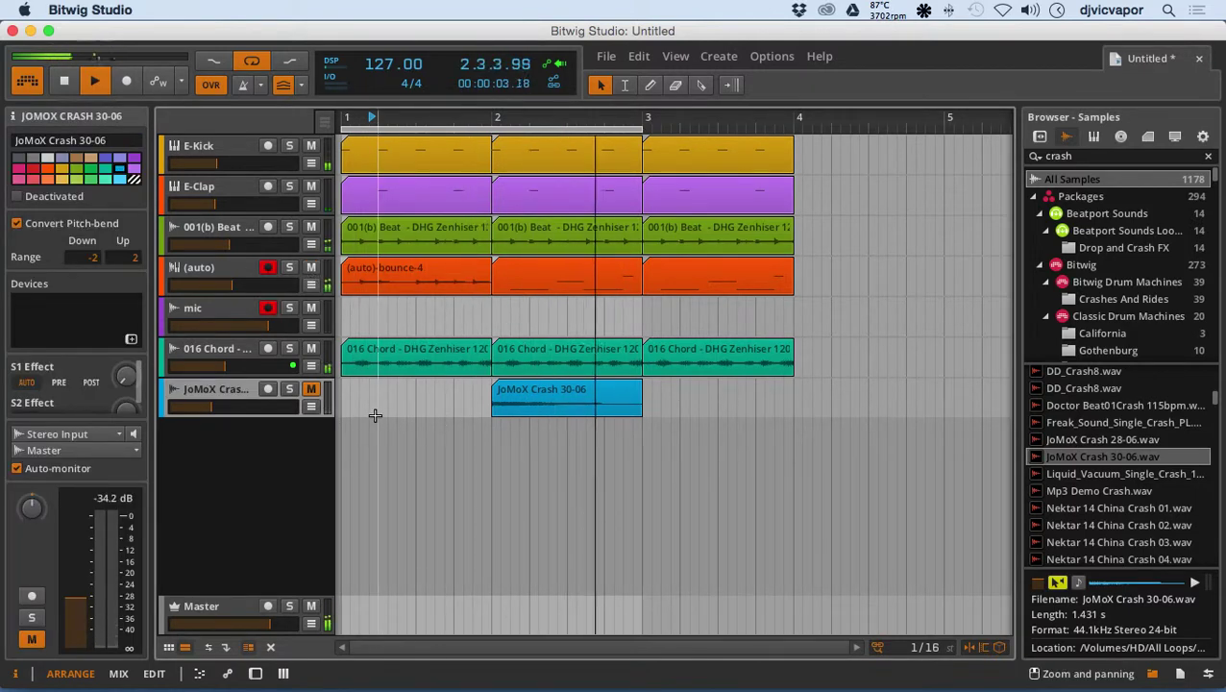
pyautogui.click(390, 290)
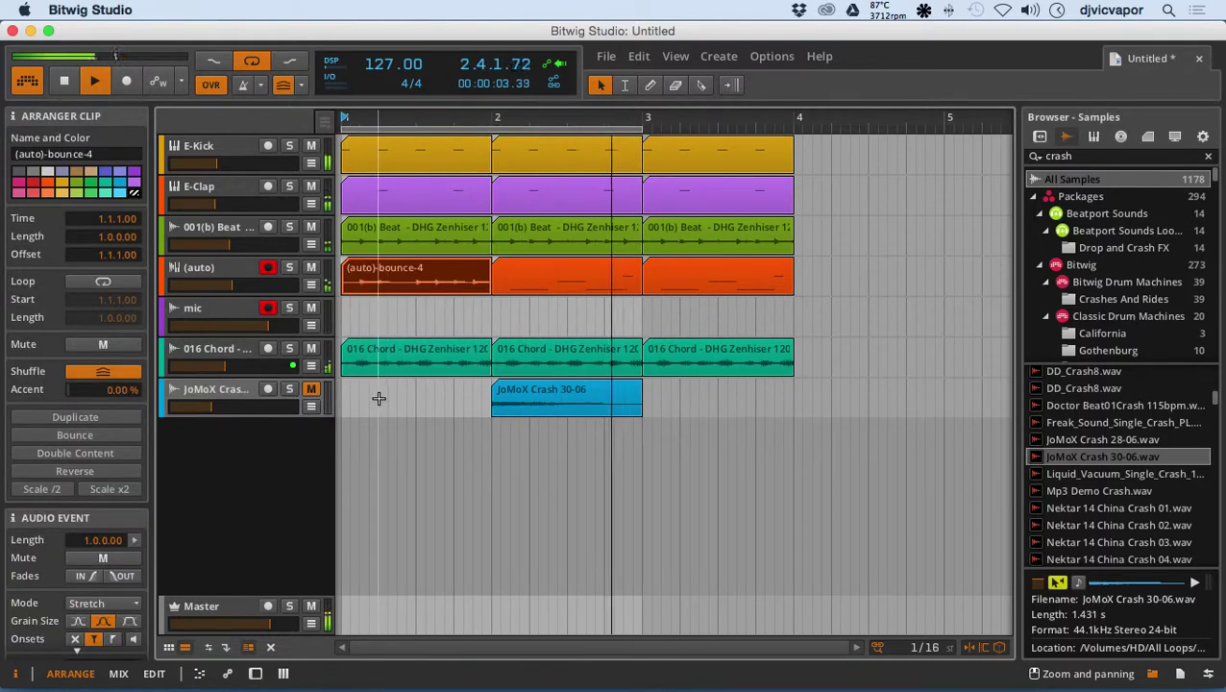
pyautogui.doubleClick(380, 279)
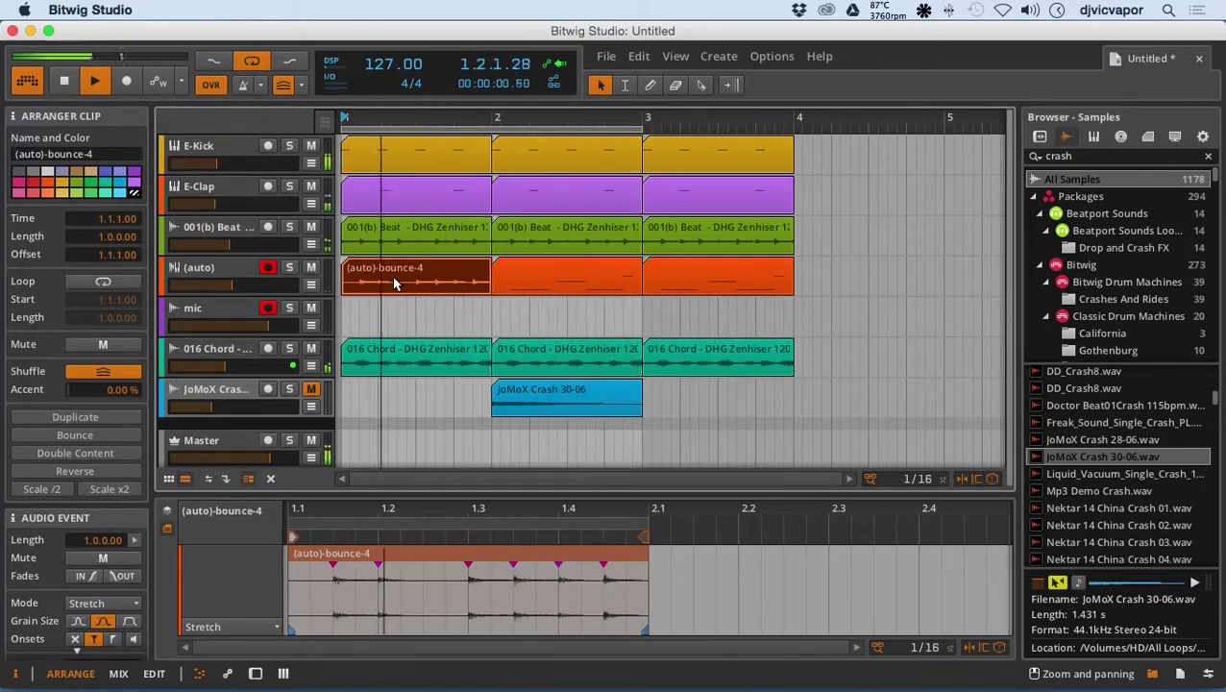
# Delete (auto)-bounce-4 and shift the bar-2 and bar-3 (auto) clips left by one bar
pyautogui.press('Delete')
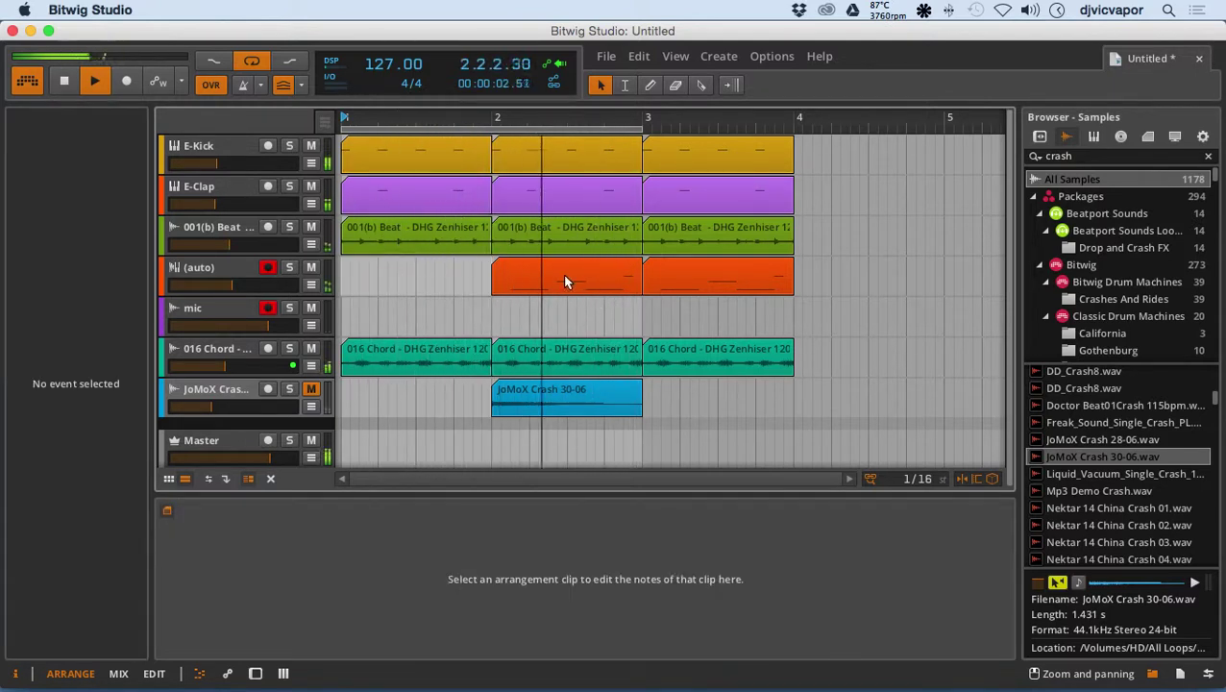
pyautogui.moveTo(565, 280); pyautogui.dragTo(424, 285)
pyautogui.moveTo(670, 280); pyautogui.dragTo(524, 285)
# Bounce the bar-1 (auto) clip in place into the (auto)-bounce-5 audio clip
pyautogui.click(394, 281)
pyautogui.rightClick(393, 276)
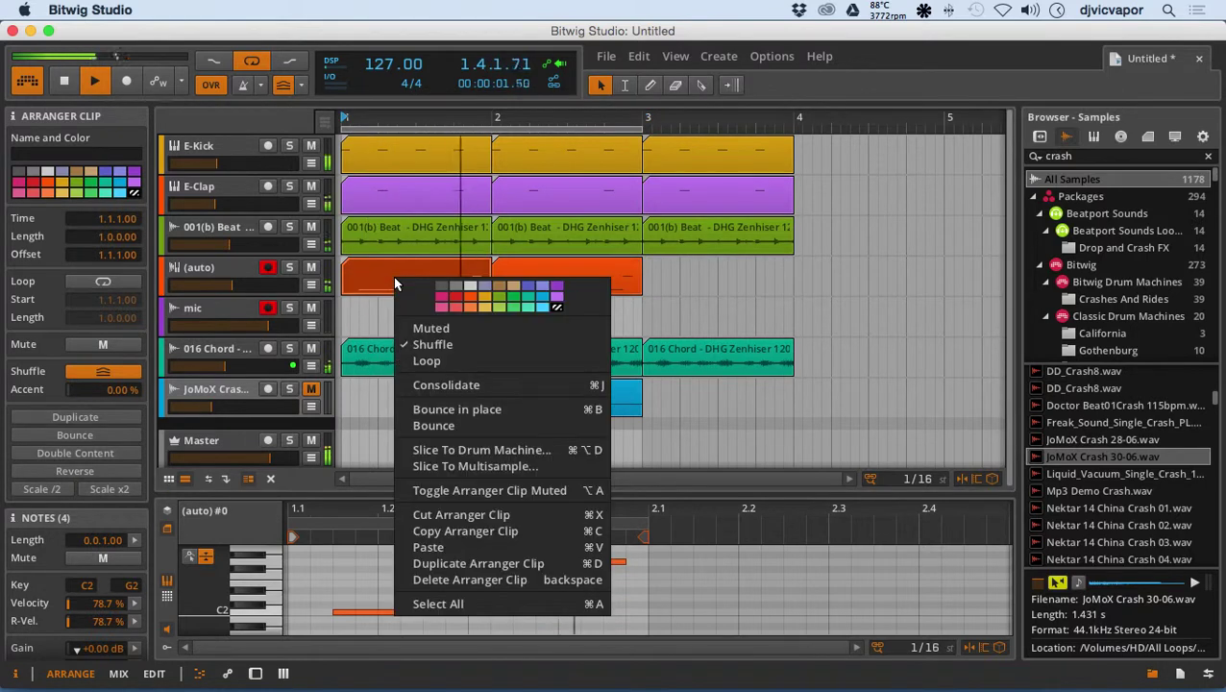
pyautogui.click(437, 409)
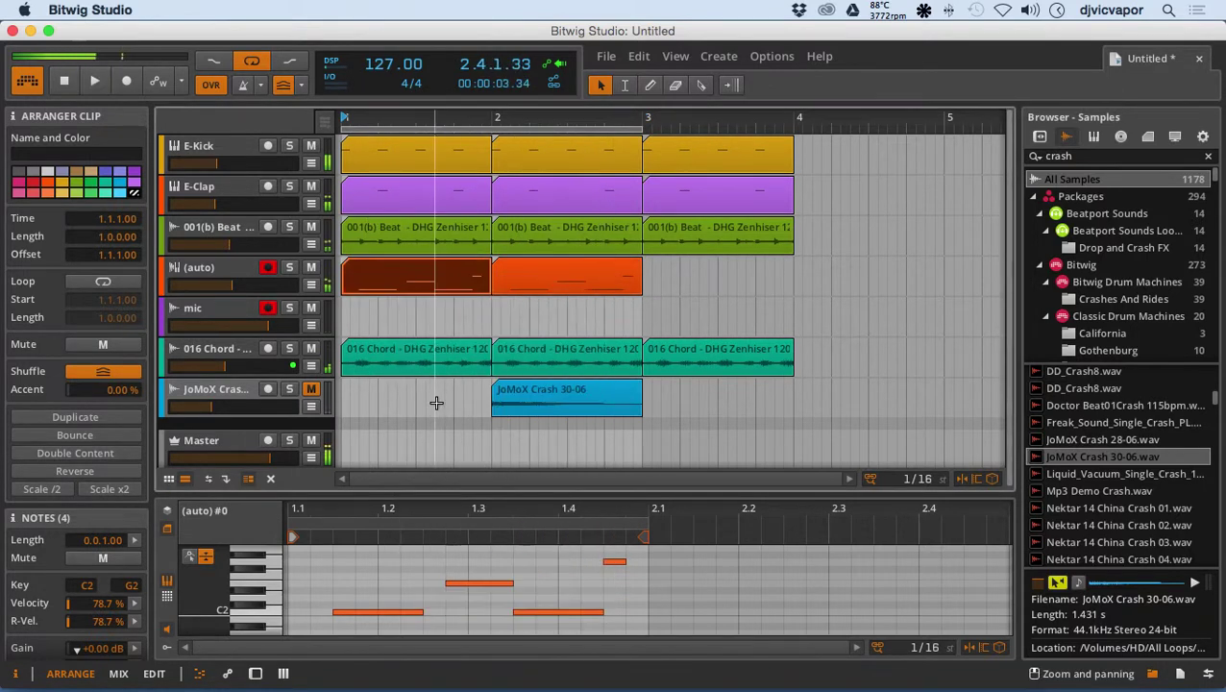
pyautogui.click(74, 86)
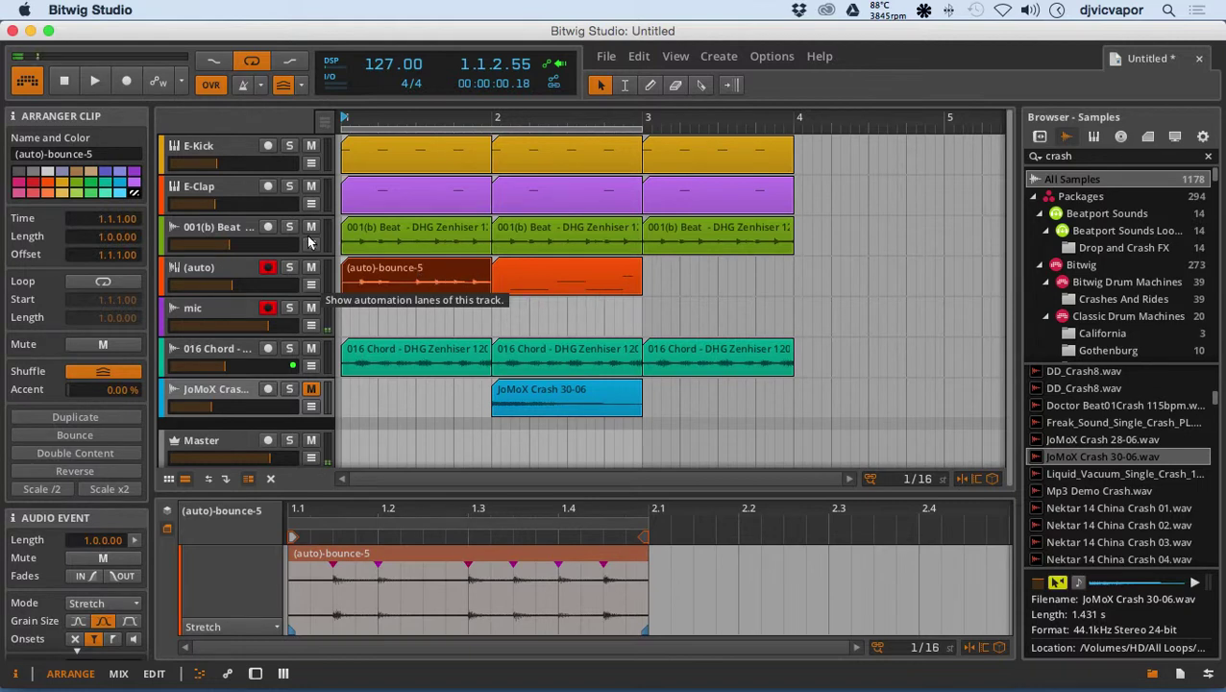
# Play back the bounced result, then reopen (auto)-bounce-5 in the audio editor
pyautogui.click(93, 84)
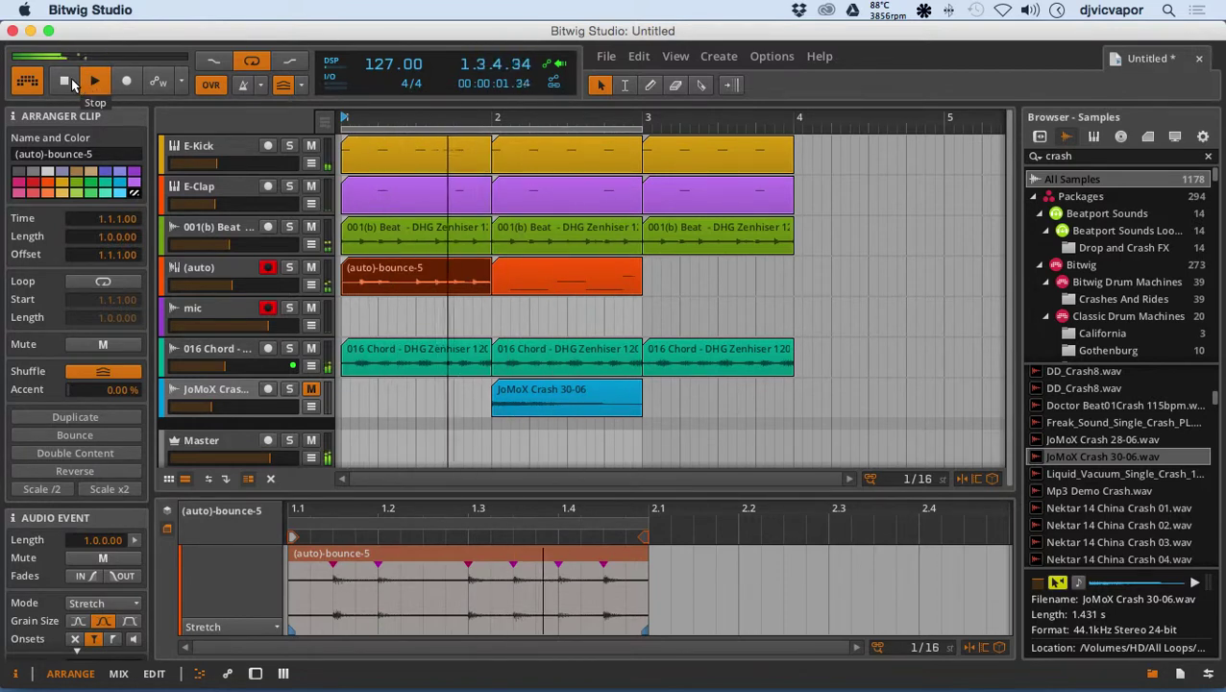
pyautogui.click(72, 82)
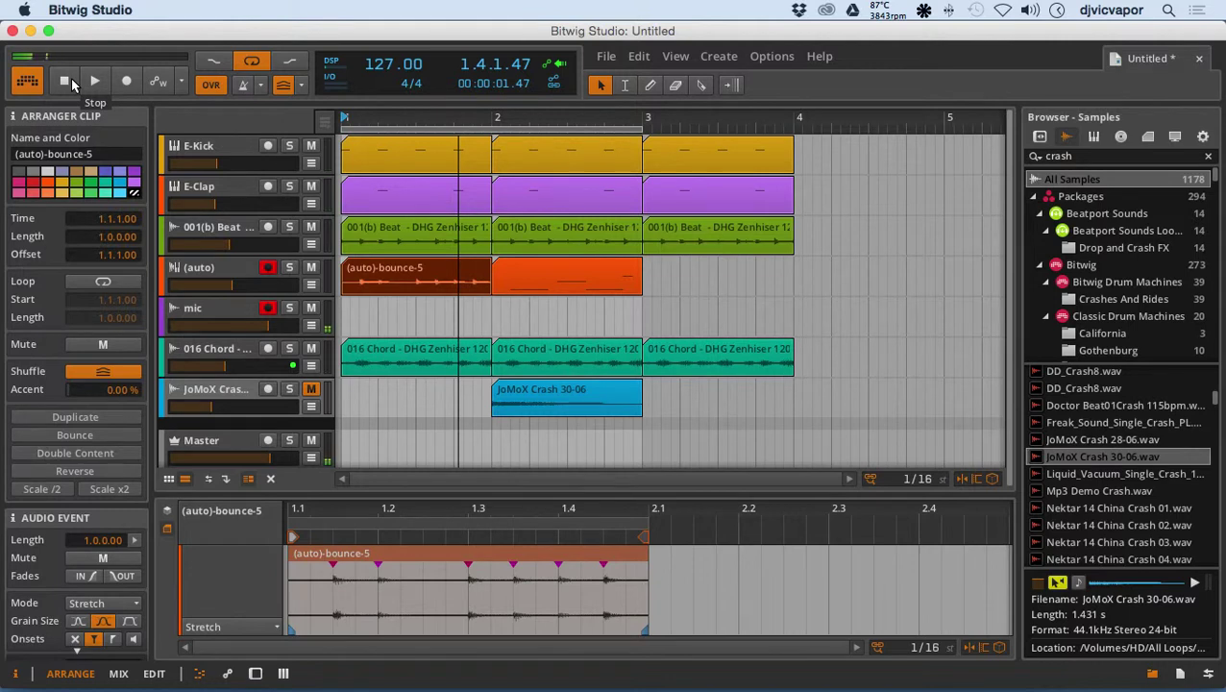
pyautogui.click(257, 673)
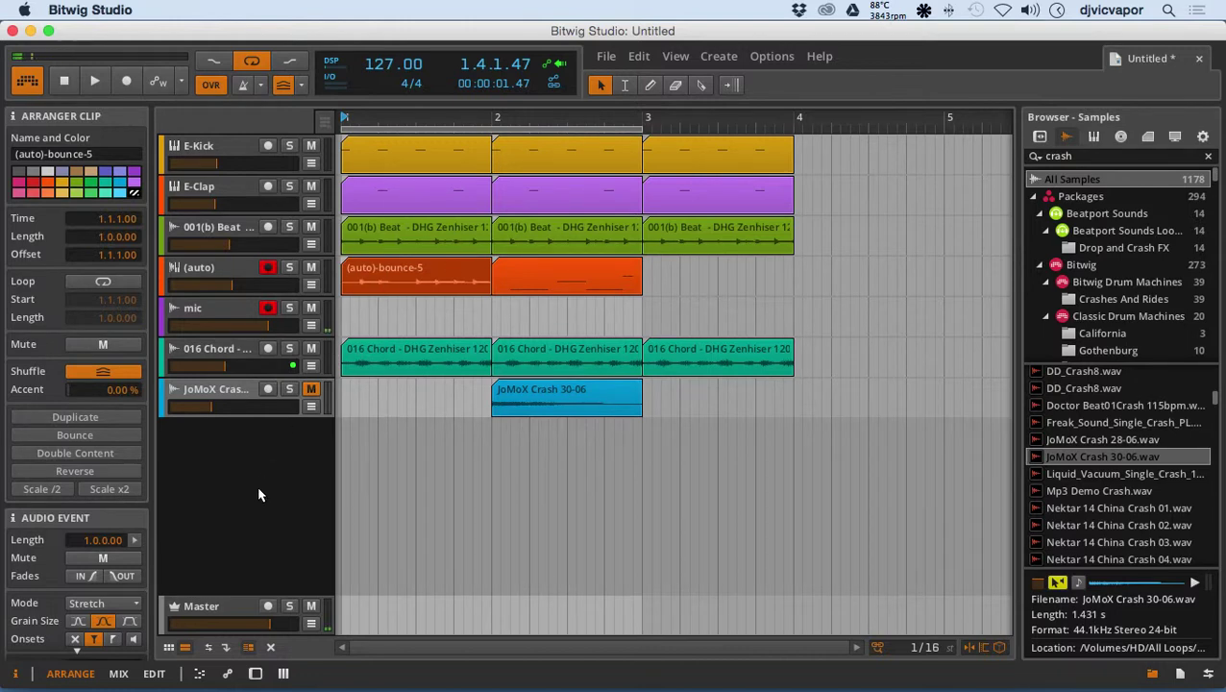
pyautogui.doubleClick(408, 273)
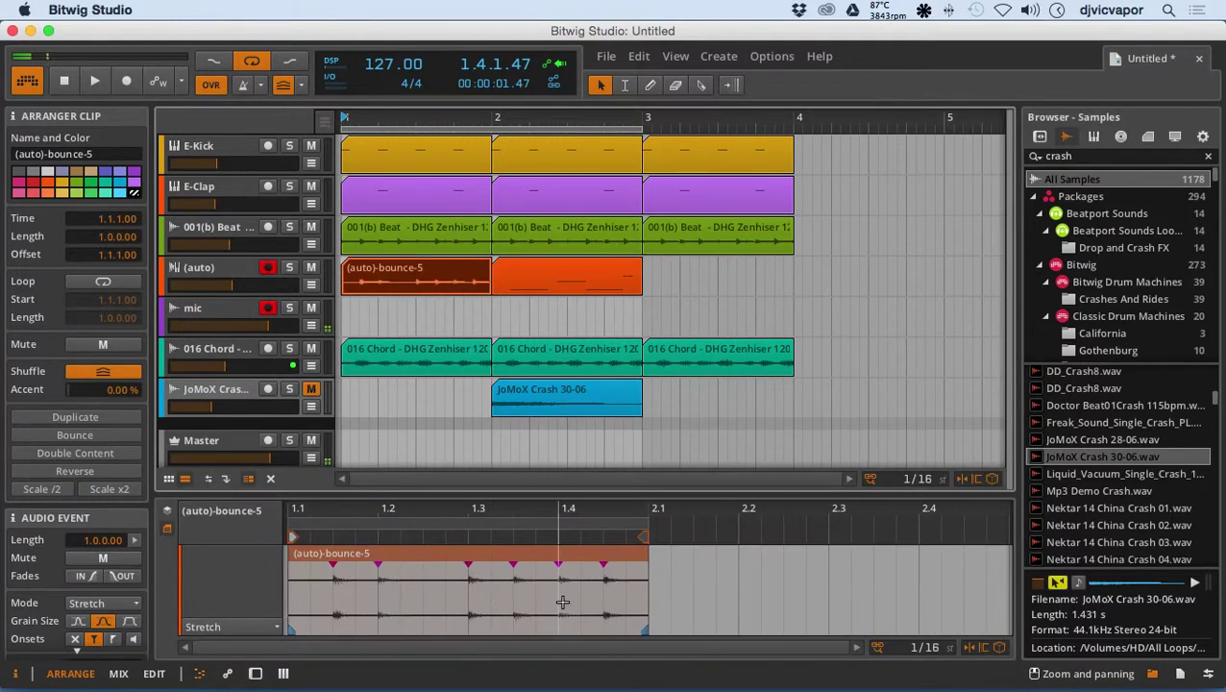